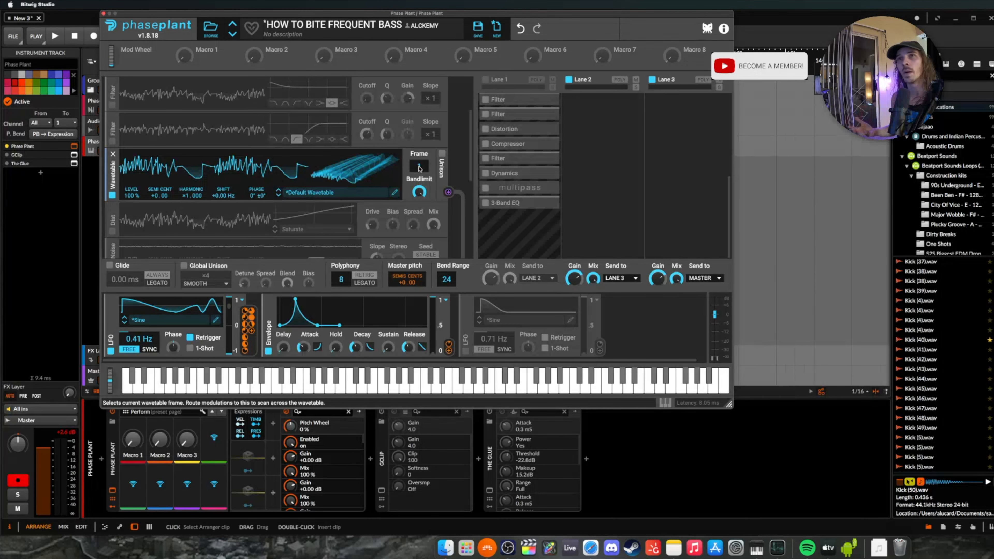
# Step: Examine the generator chain from the wavetables through distortion and noise to the analog sine group, plus the Lane 3 Limiter's settings
pyautogui.scroll(3, 235, 145)
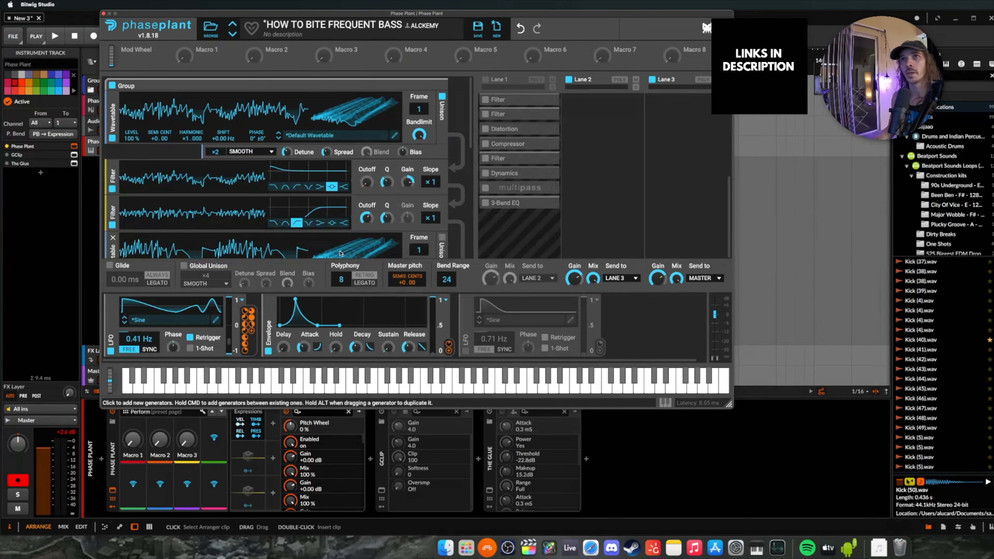
pyautogui.scroll(-5, 268, 211)
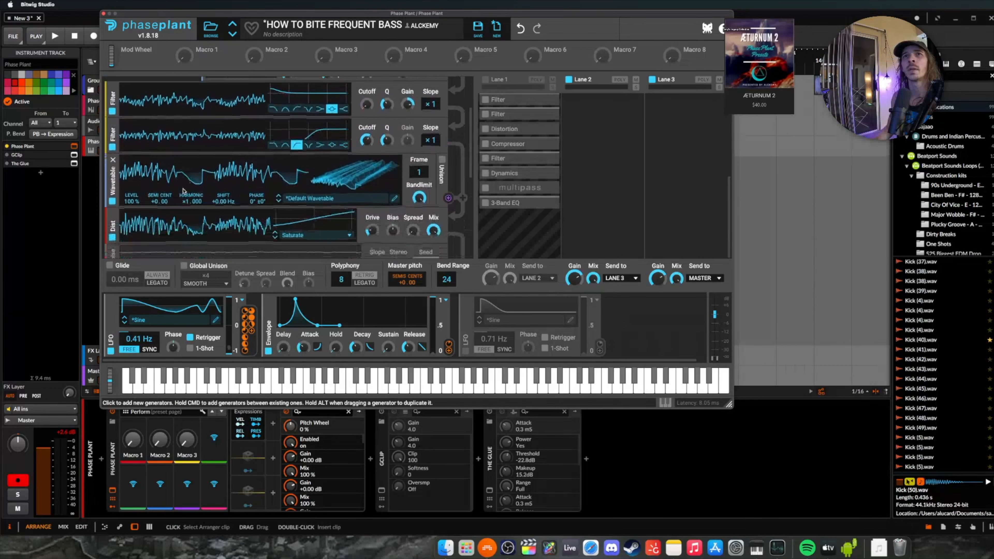
pyautogui.scroll(-2, 140, 207)
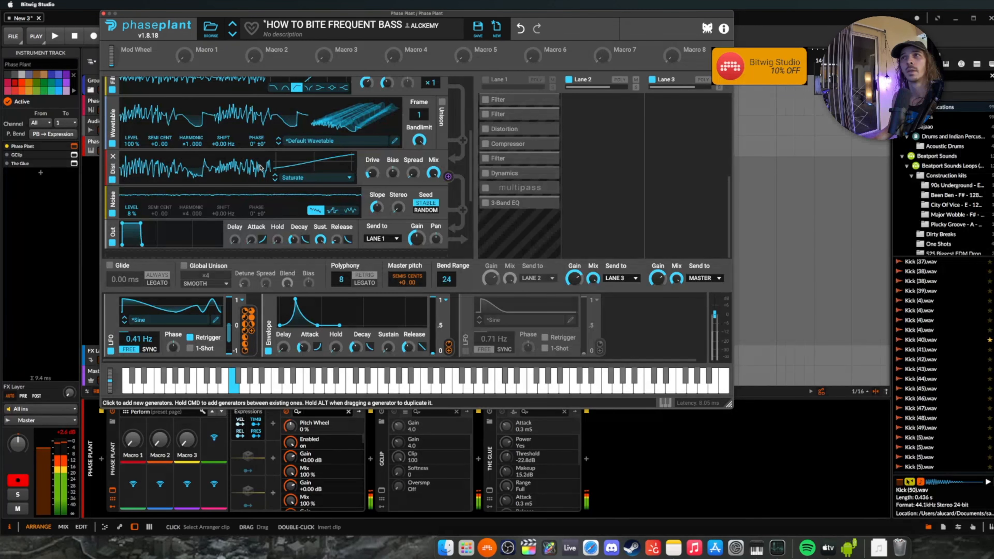
pyautogui.scroll(-6, 260, 164)
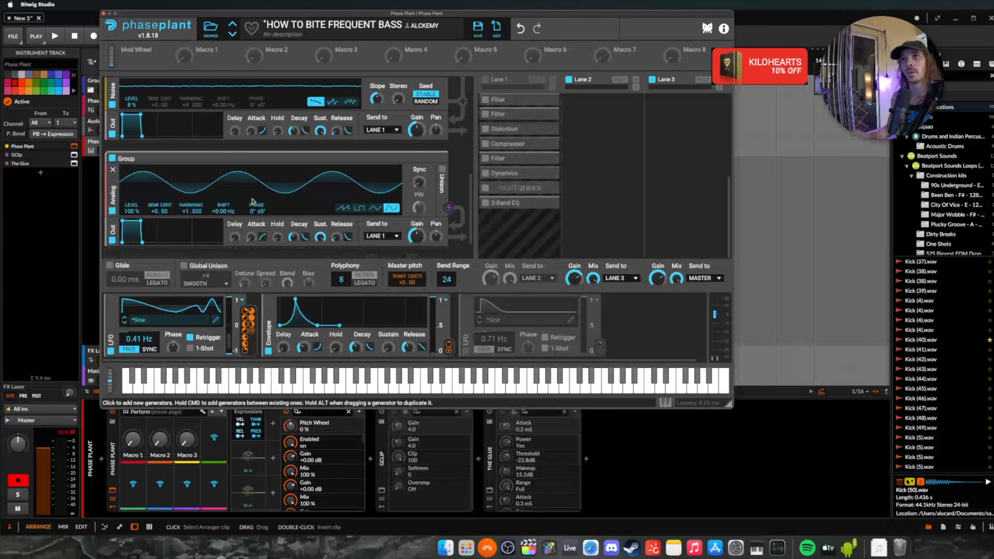
pyautogui.scroll(7, 462, 167)
pyautogui.scroll(6, 513, 101)
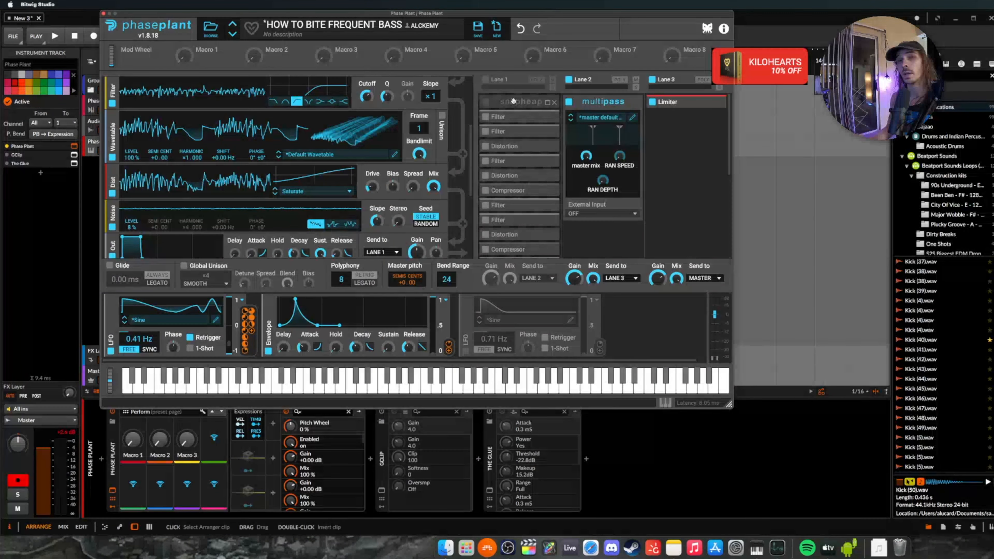
pyautogui.click(689, 102)
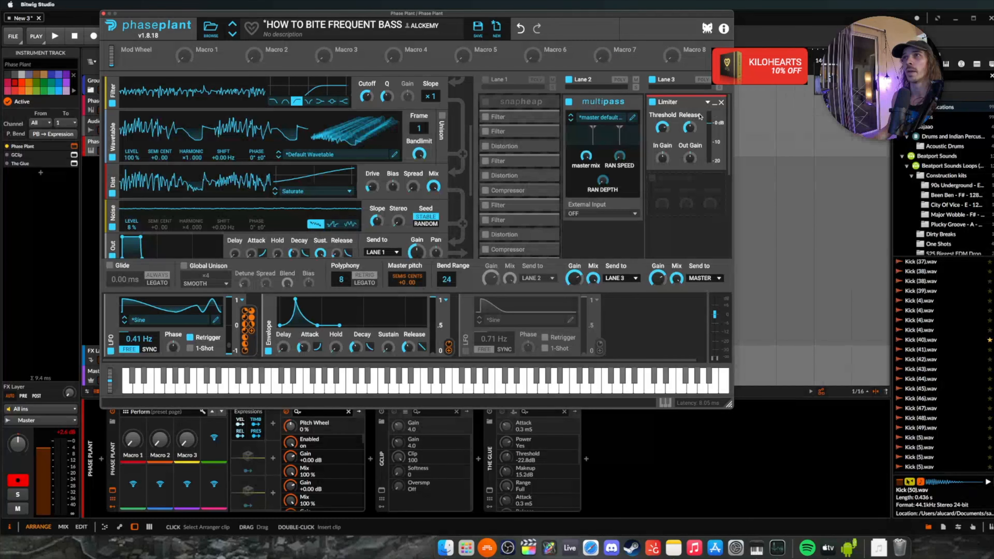
pyautogui.click(714, 103)
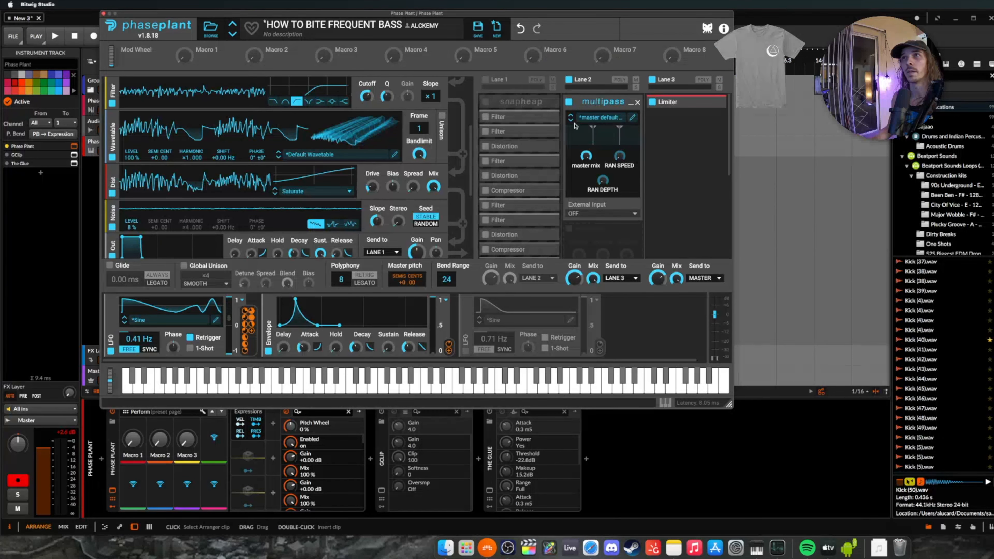
# Step: Enable Lane 1 and expand its first Filter to show the filter curve and controls
pyautogui.click(485, 79)
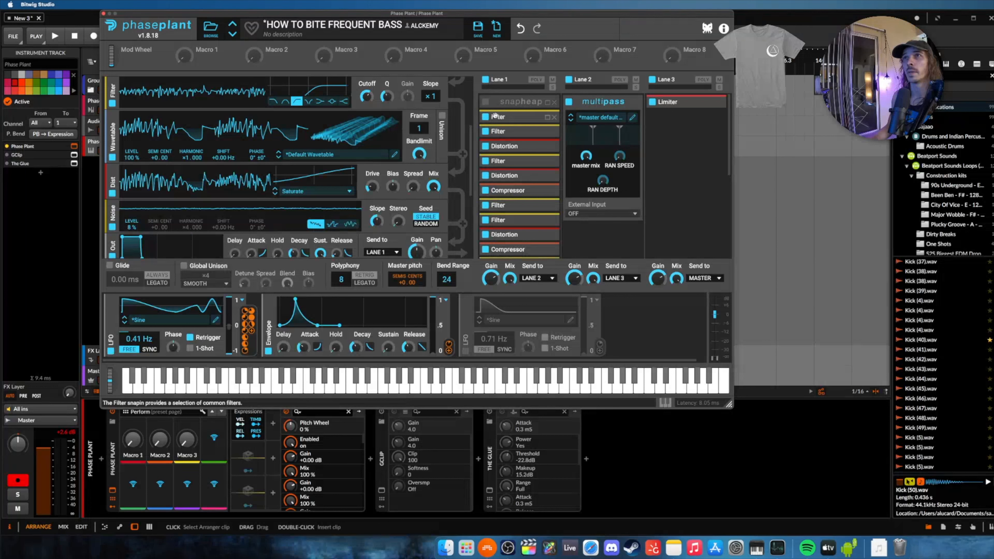
pyautogui.click(548, 117)
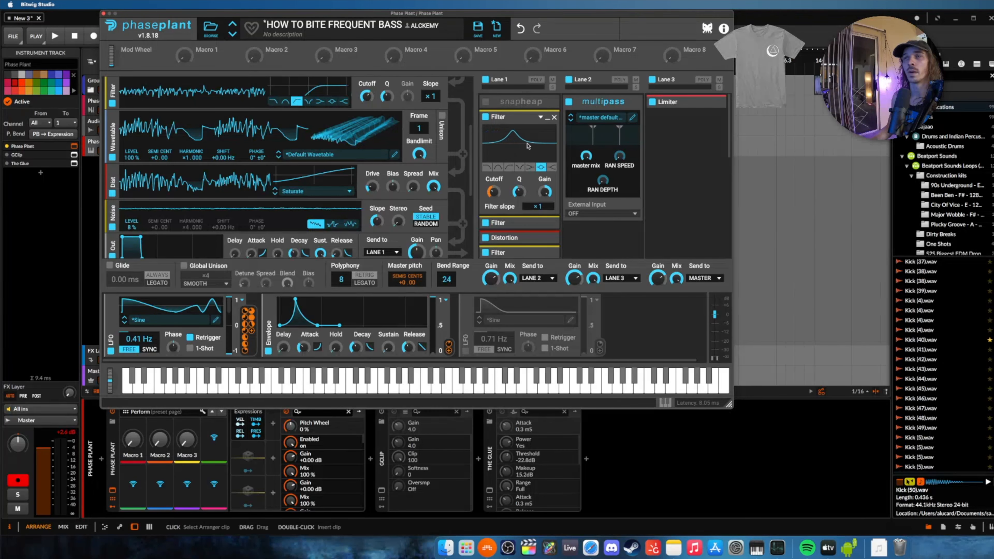
pyautogui.scroll(-1, 509, 188)
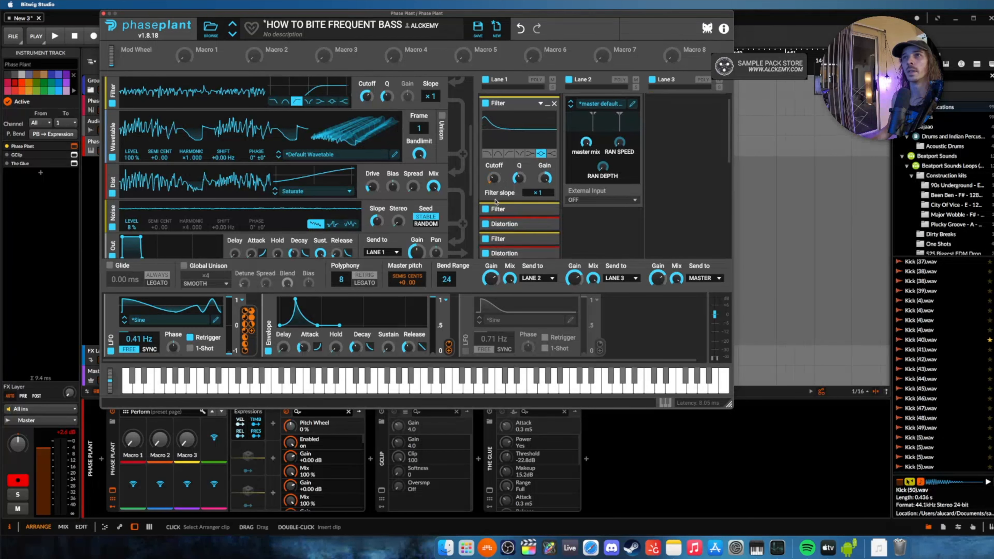
# Step: Disable the five Lane 1 snapins following the first Filter: Filter, Distortion, Filter, Distortion and Compressor
pyautogui.click(486, 209)
pyautogui.click(485, 224)
pyautogui.click(485, 238)
pyautogui.scroll(-2, 484, 234)
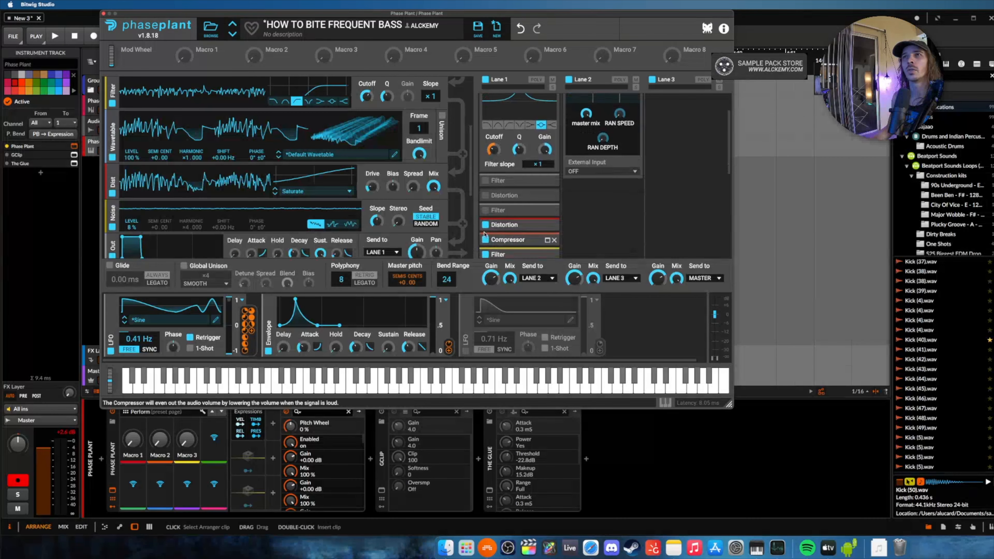
pyautogui.click(486, 225)
pyautogui.click(486, 239)
# Step: Disable all remaining Lane 1 snapins after the first Compressor, including Dynamics, Multipass and 3-Band EQ
pyautogui.scroll(-5, 487, 235)
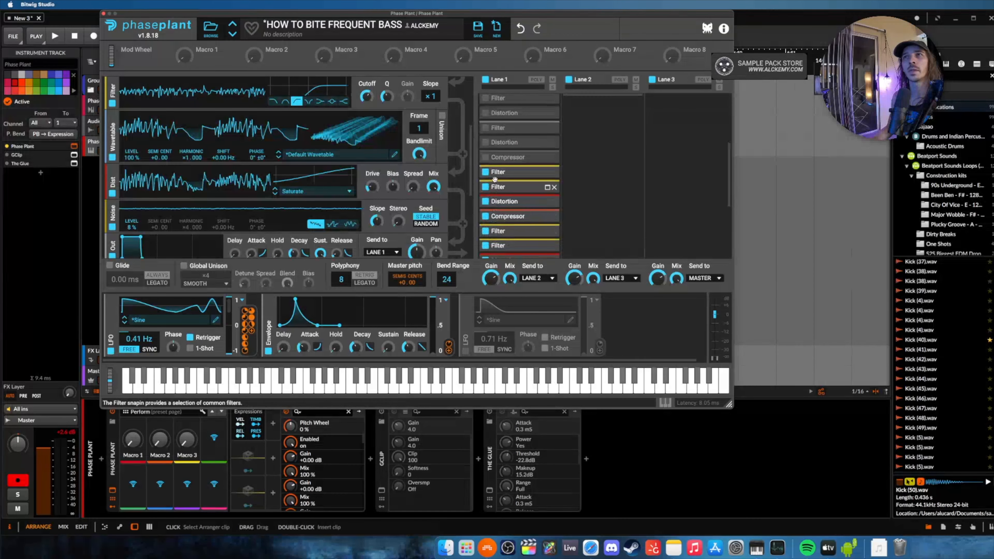
pyautogui.click(486, 173)
pyautogui.click(486, 202)
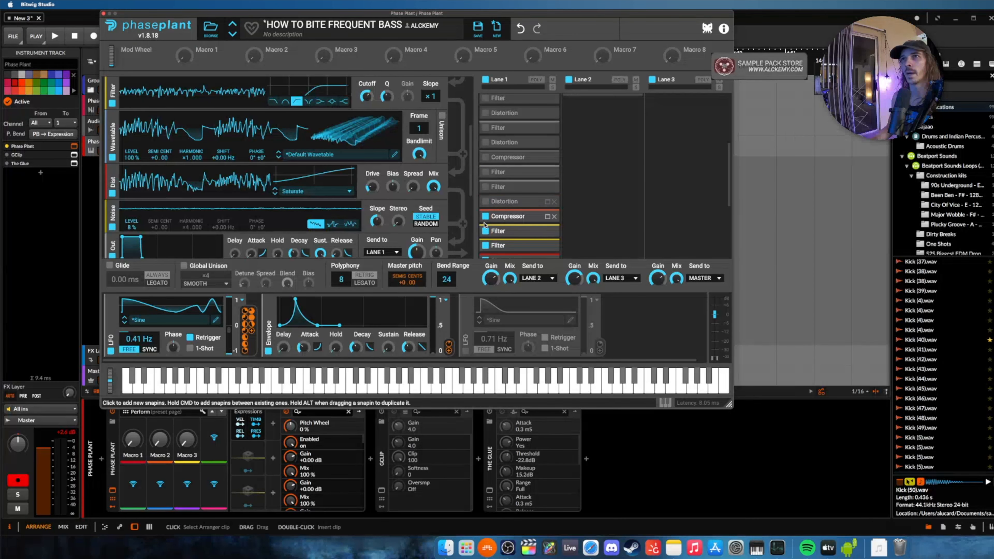
pyautogui.click(486, 216)
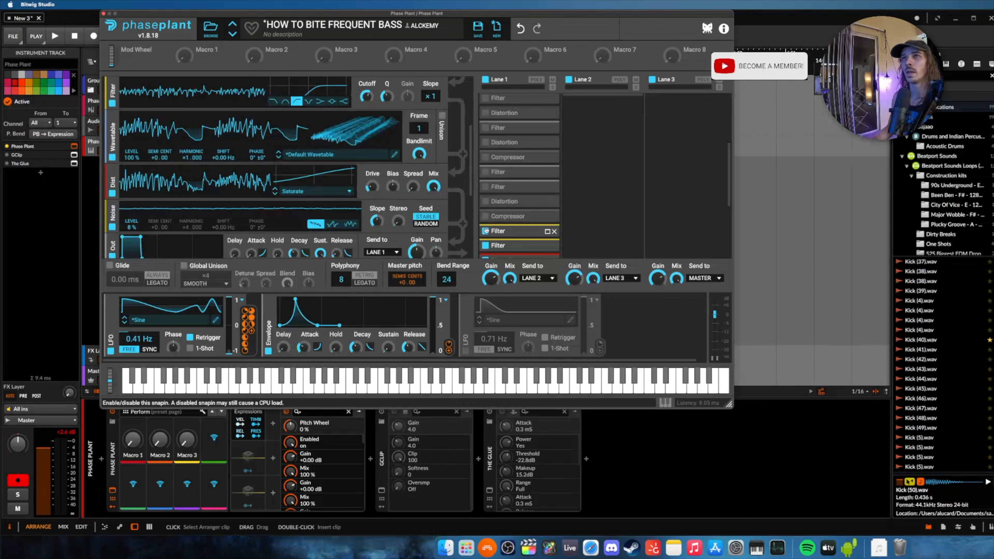
pyautogui.scroll(-2, 486, 233)
pyautogui.click(486, 217)
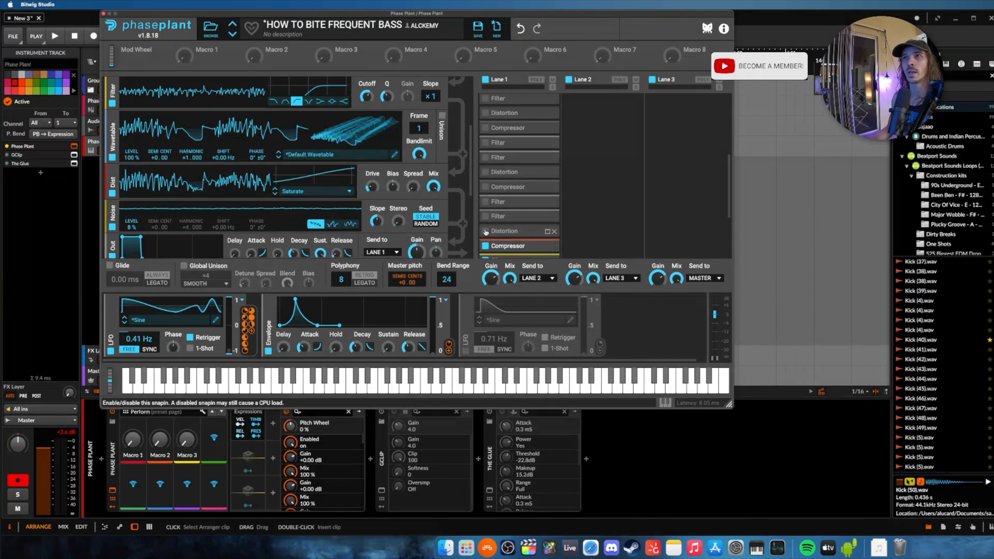
pyautogui.scroll(-2, 486, 231)
pyautogui.click(486, 224)
pyautogui.click(485, 239)
pyautogui.scroll(-3, 485, 237)
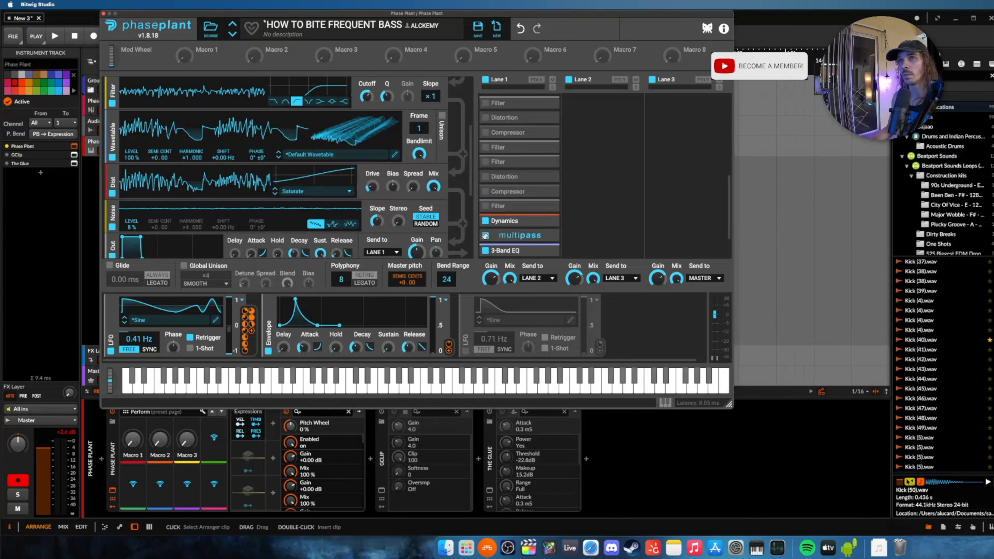
pyautogui.click(485, 251)
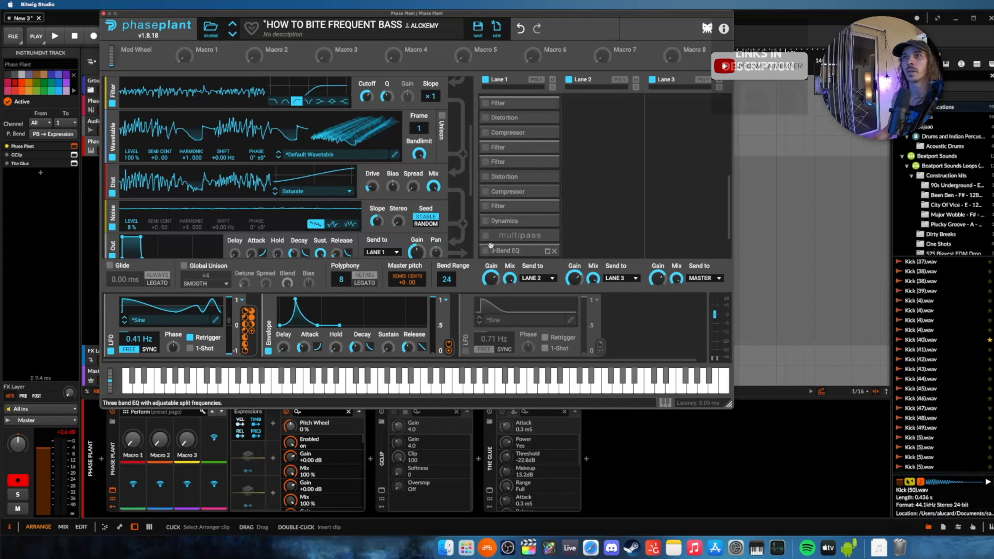
# Step: Re-enable the second Filter in Lane 1 and expand its notch settings
pyautogui.scroll(6, 513, 228)
pyautogui.scroll(3, 513, 228)
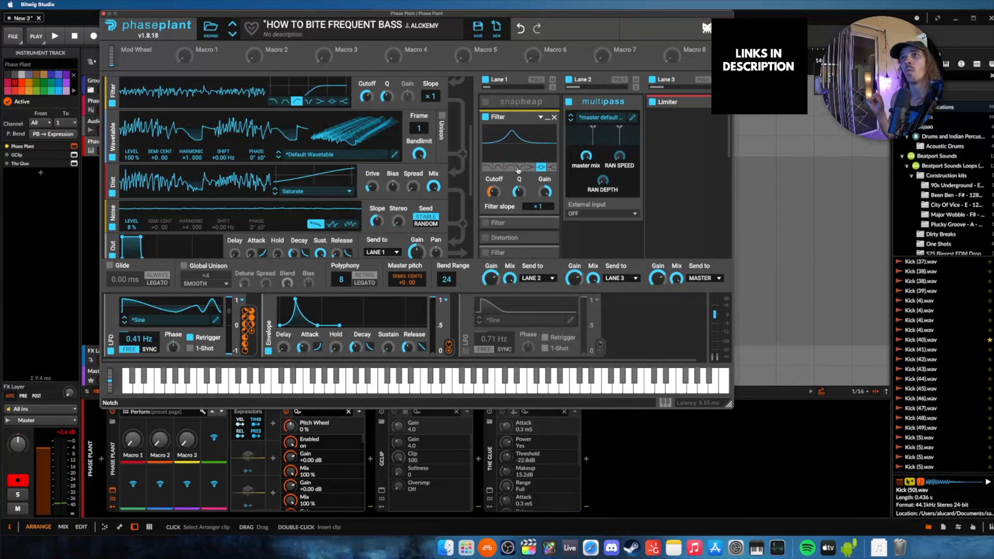
pyautogui.scroll(-1, 519, 171)
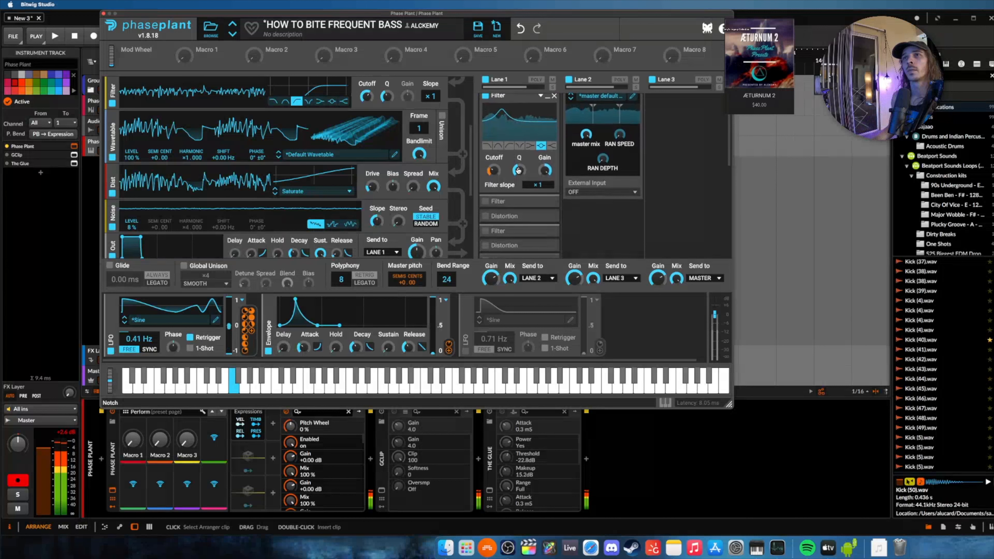
pyautogui.click(486, 202)
pyautogui.click(548, 200)
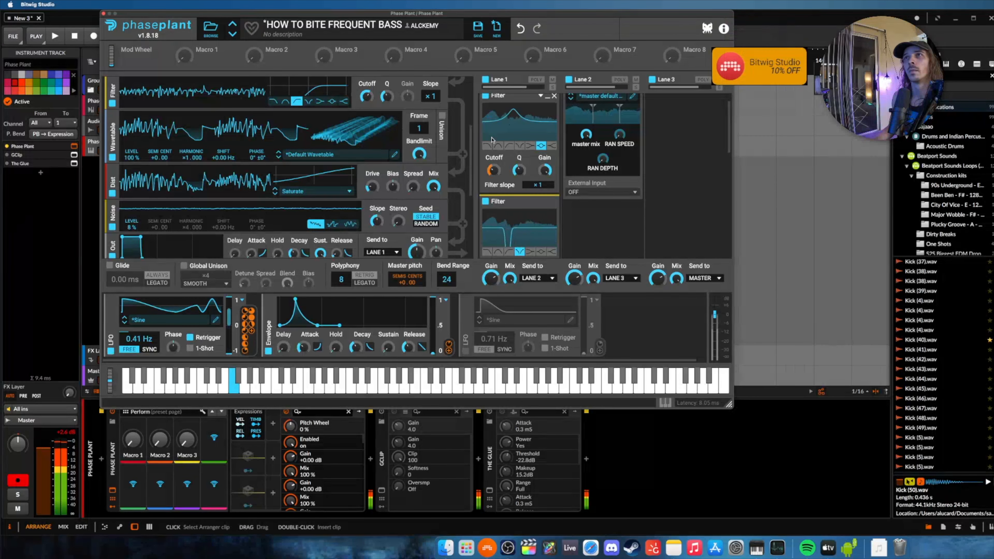
# Step: Re-enable the first Distortion in Lane 1, inspect its Saturate settings and collapse it
pyautogui.scroll(-5, 492, 139)
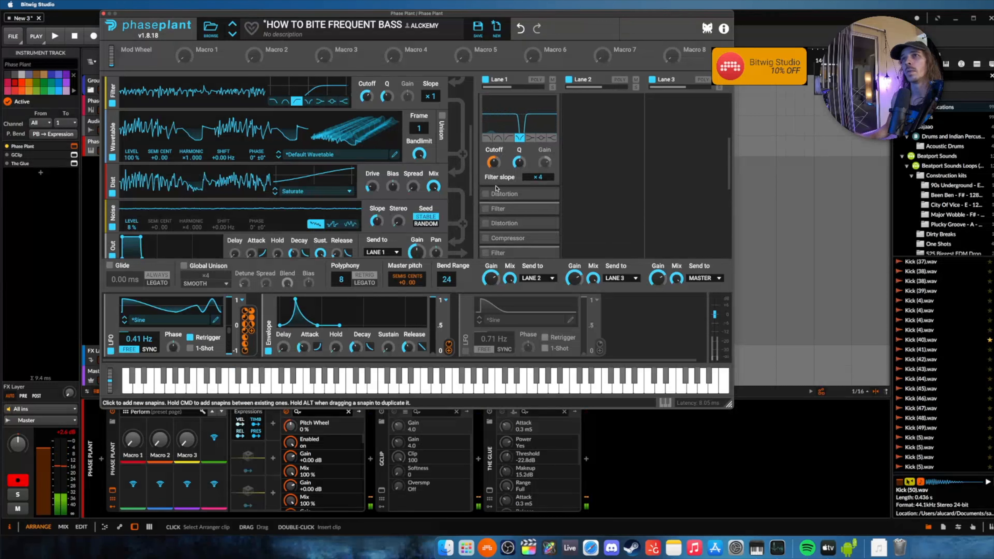
pyautogui.click(486, 194)
pyautogui.click(548, 194)
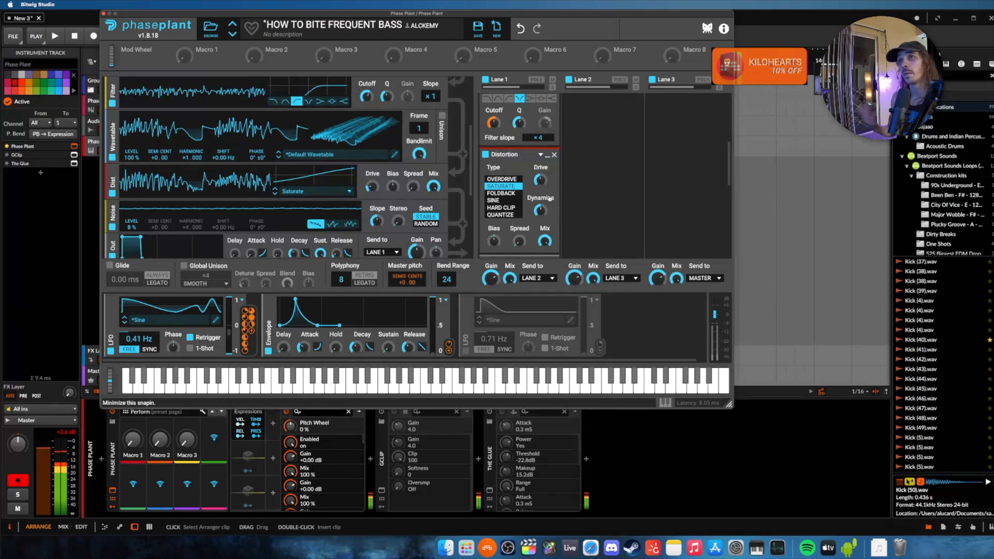
pyautogui.click(548, 157)
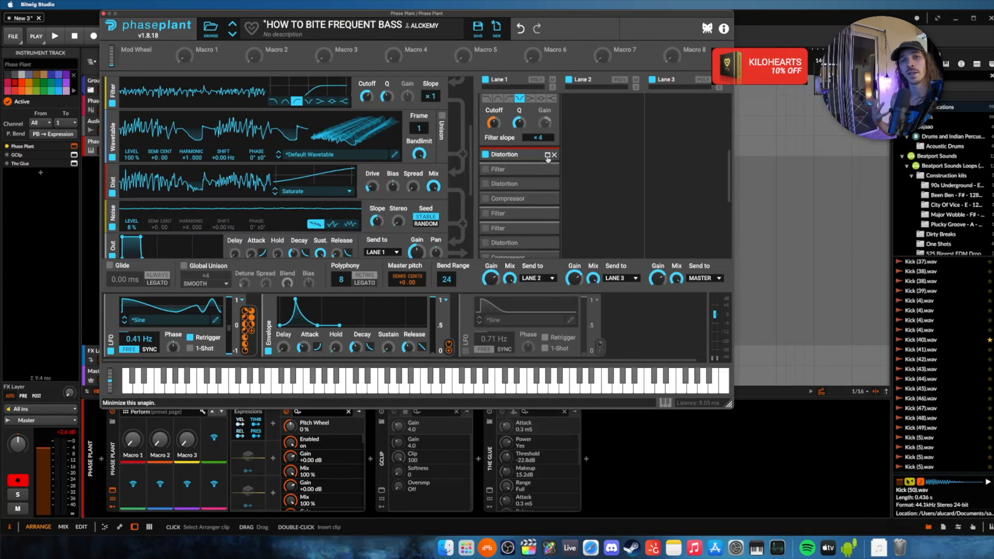
# Step: Re-enable the low-pass Filter after the first Distortion, inspect its curve and collapse it
pyautogui.click(485, 169)
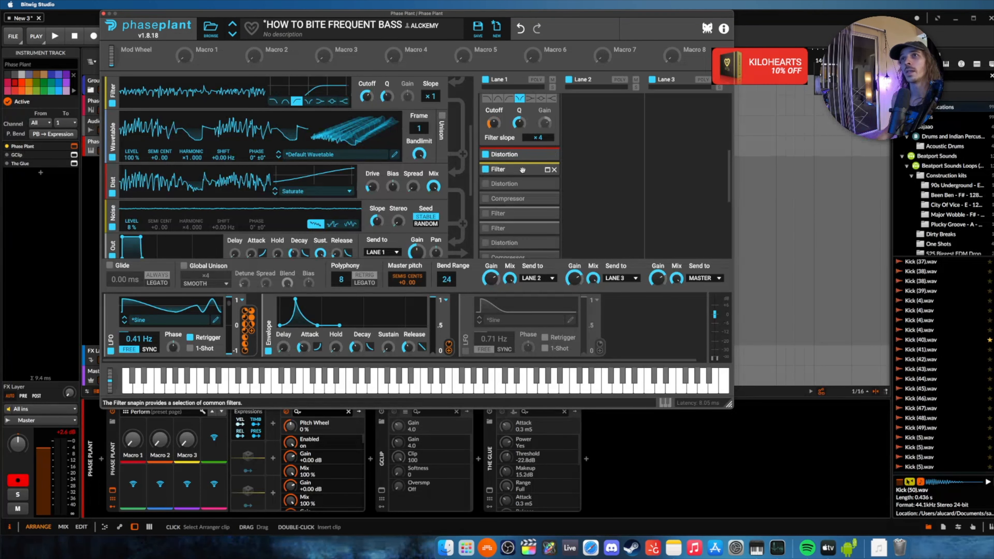
pyautogui.click(544, 172)
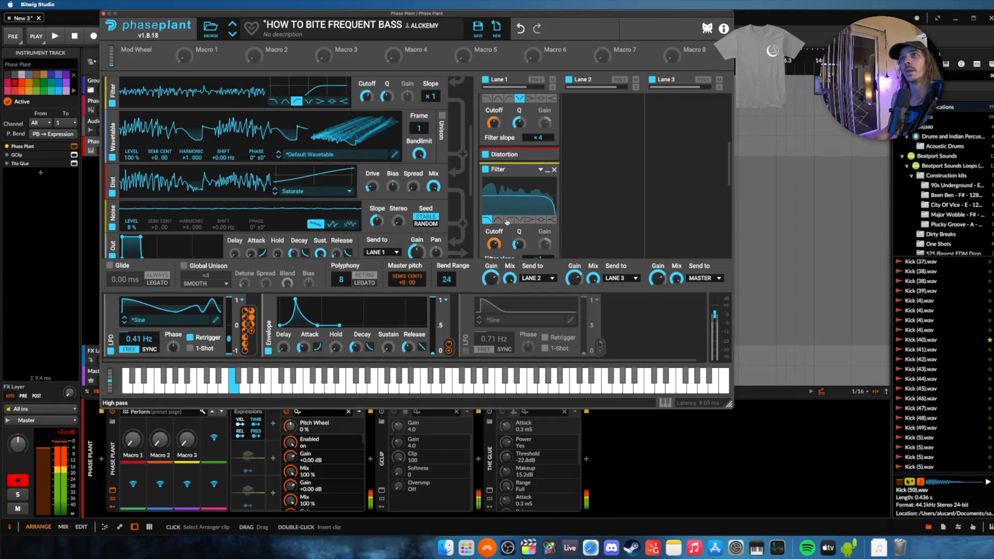
pyautogui.click(547, 171)
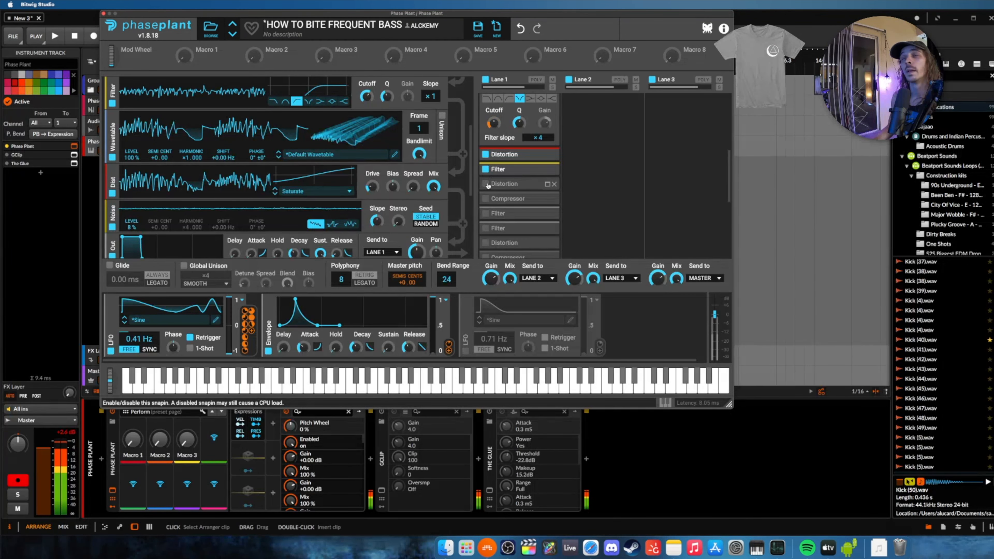
# Step: Re-enable the second Distortion in Lane 1, inspect its Sine settings and collapse it
pyautogui.click(548, 184)
pyautogui.click(547, 184)
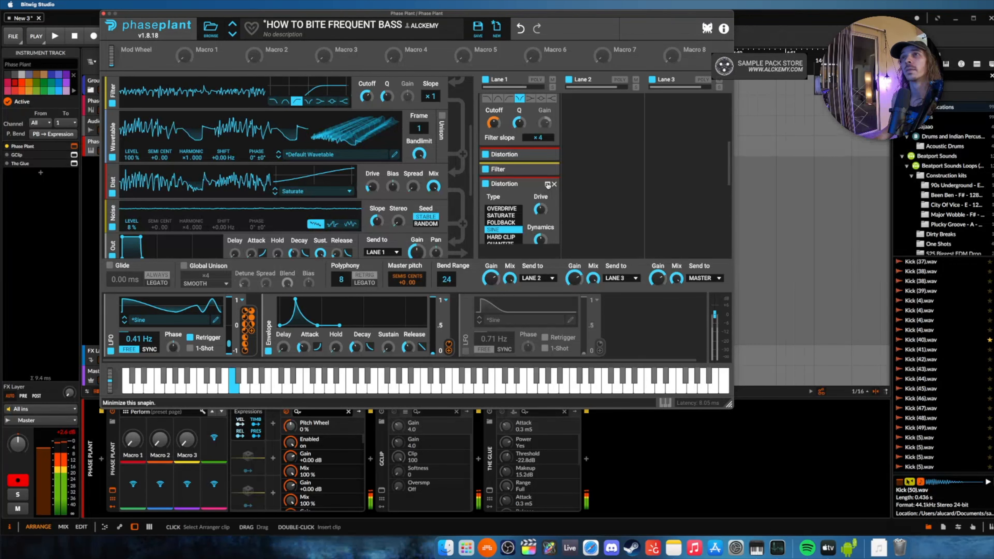
pyautogui.scroll(-1, 489, 195)
pyautogui.scroll(-2, 489, 195)
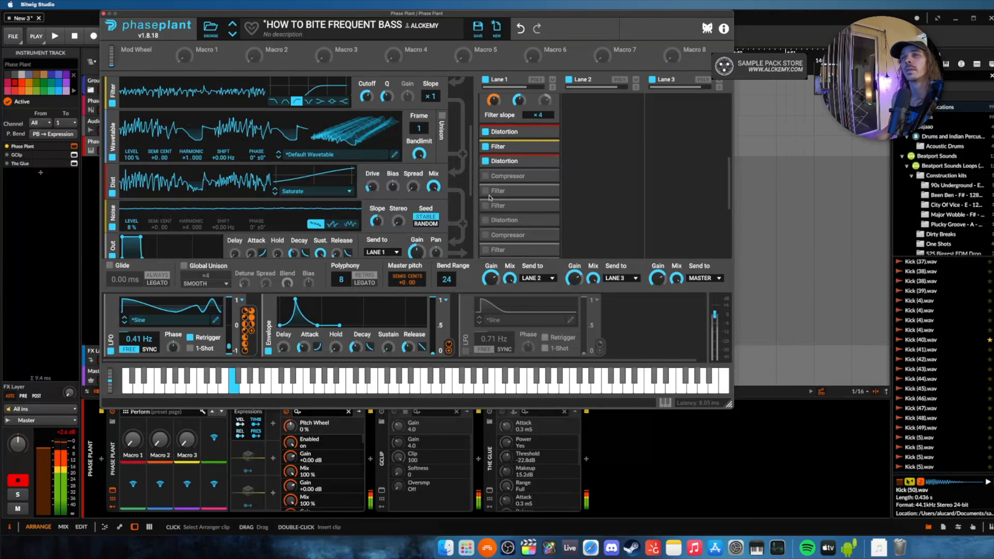
# Step: Re-enable the first Compressor in Lane 1, inspect its threshold, ratio and makeup settings, and collapse it
pyautogui.click(486, 173)
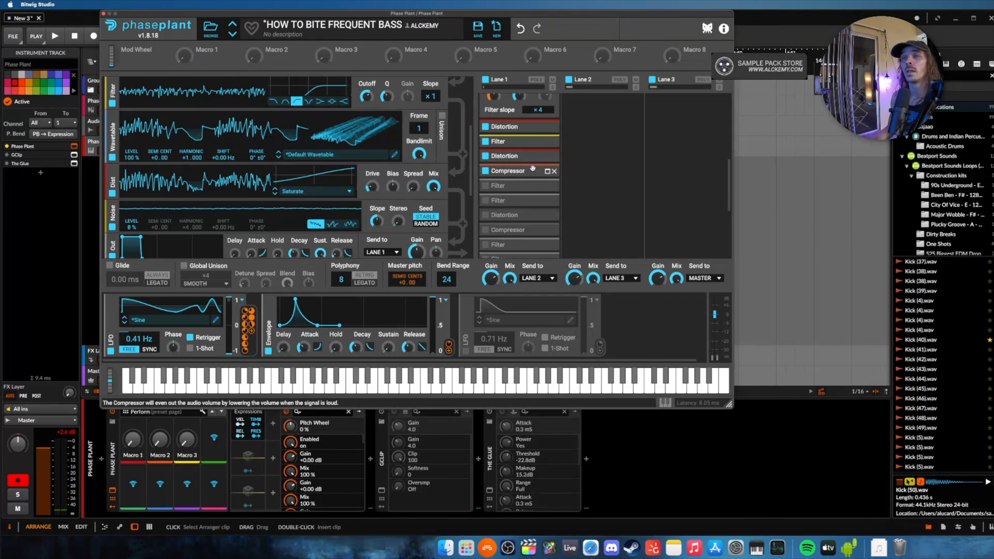
pyautogui.click(547, 172)
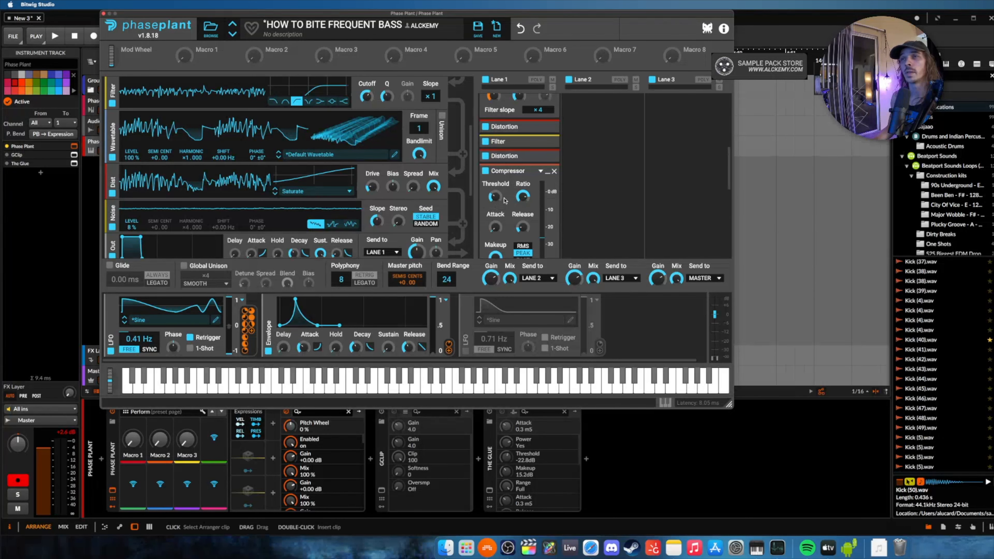
pyautogui.scroll(-2, 504, 200)
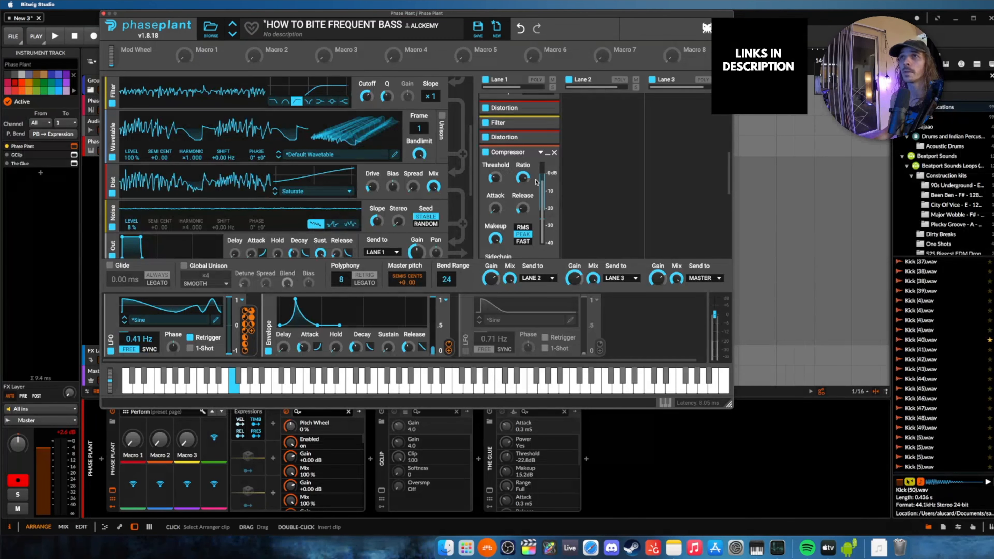
pyautogui.click(547, 152)
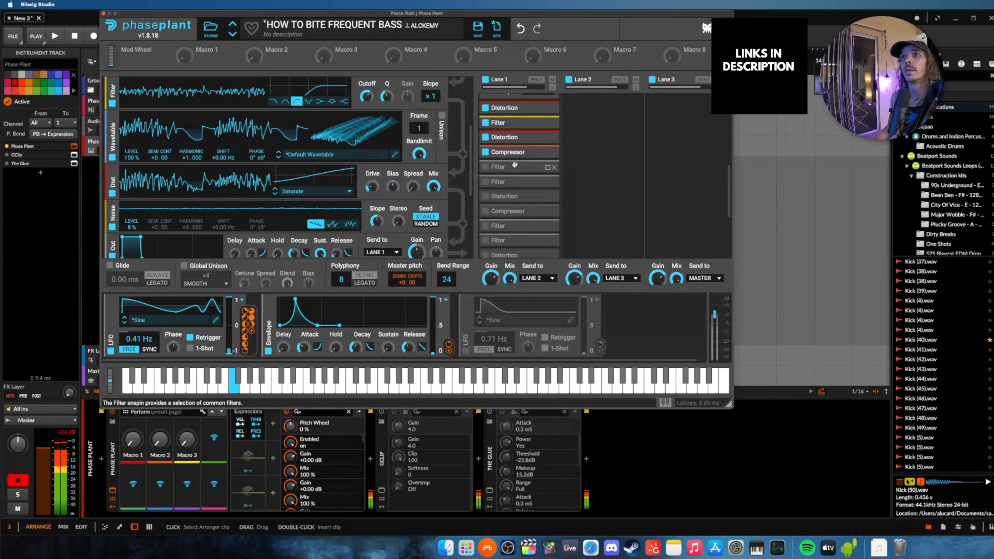
# Step: Re-enable the two Filters following the first Compressor, inspecting the settings of the first one
pyautogui.click(486, 167)
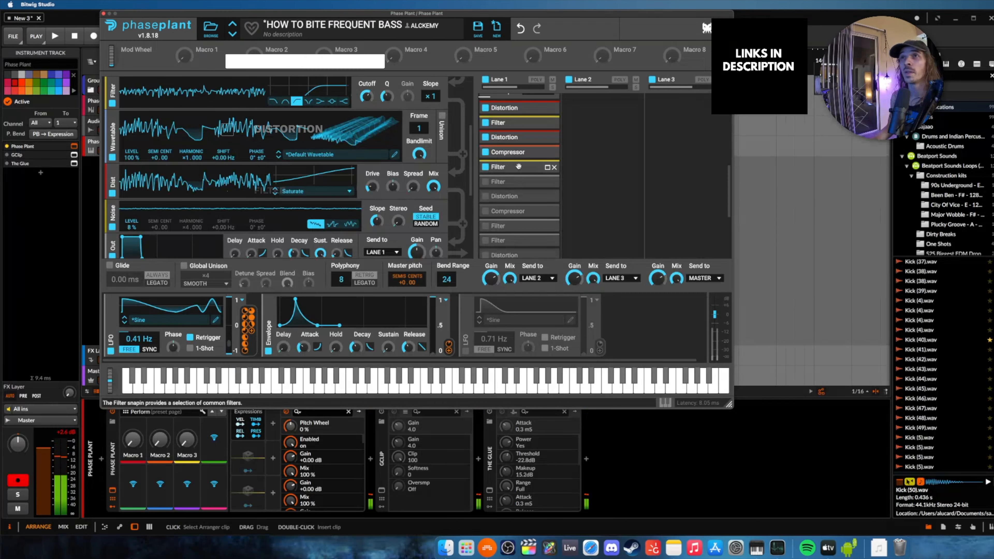
pyautogui.click(547, 168)
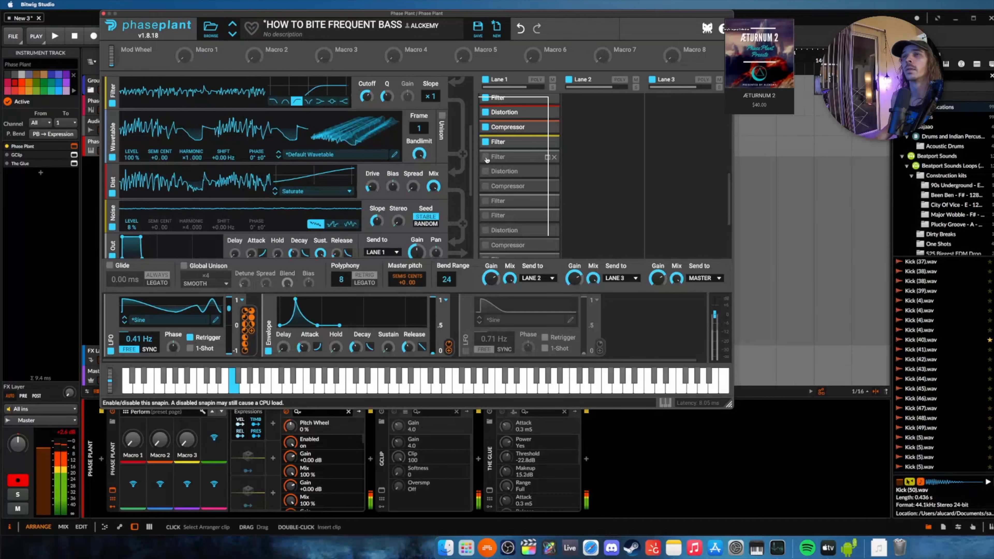
pyautogui.click(485, 157)
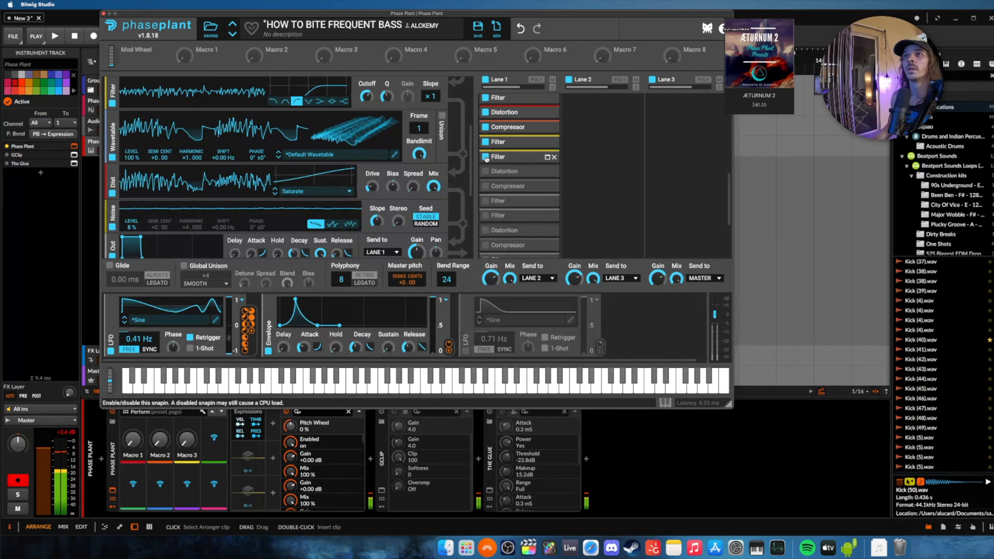
# Step: Inspect the curve of the low-pass Filter directly above the third Distortion in Lane 1, and collapse it
pyautogui.click(547, 157)
pyautogui.moveTo(549, 179); pyautogui.dragTo(537, 180)
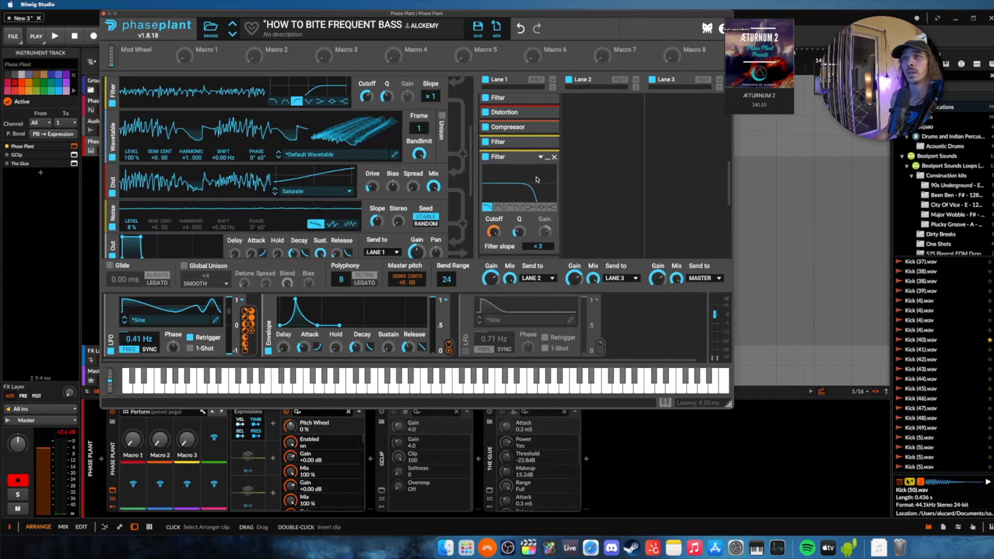
pyautogui.click(548, 158)
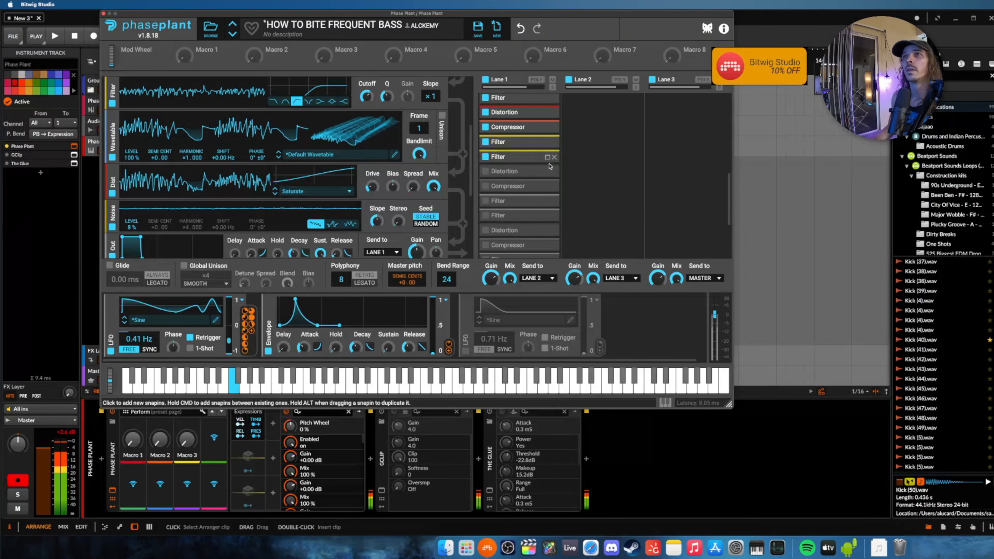
# Step: Re-enable the third Distortion and the Compressor after it in Lane 1, inspect the Compressor's settings, and collapse it
pyautogui.click(486, 171)
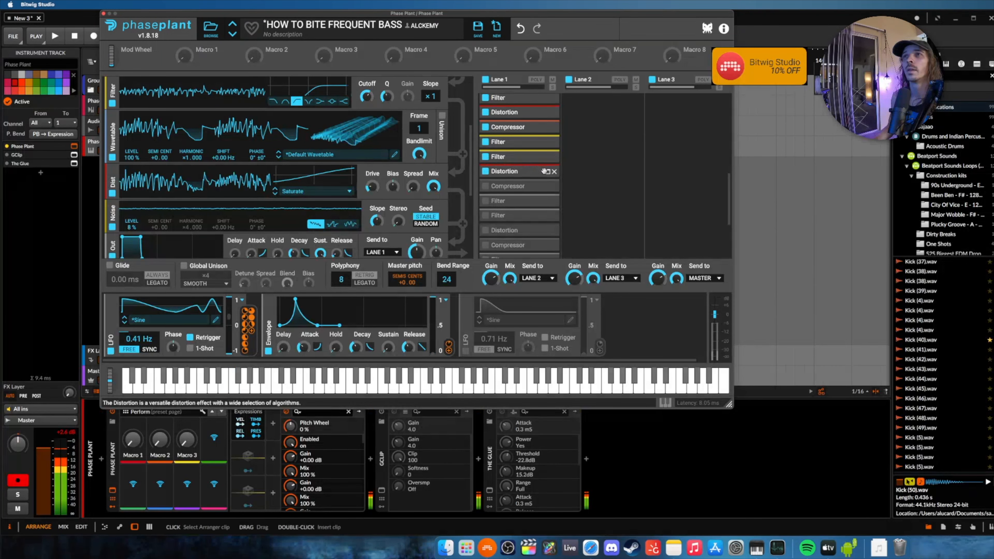
pyautogui.click(485, 186)
pyautogui.click(548, 187)
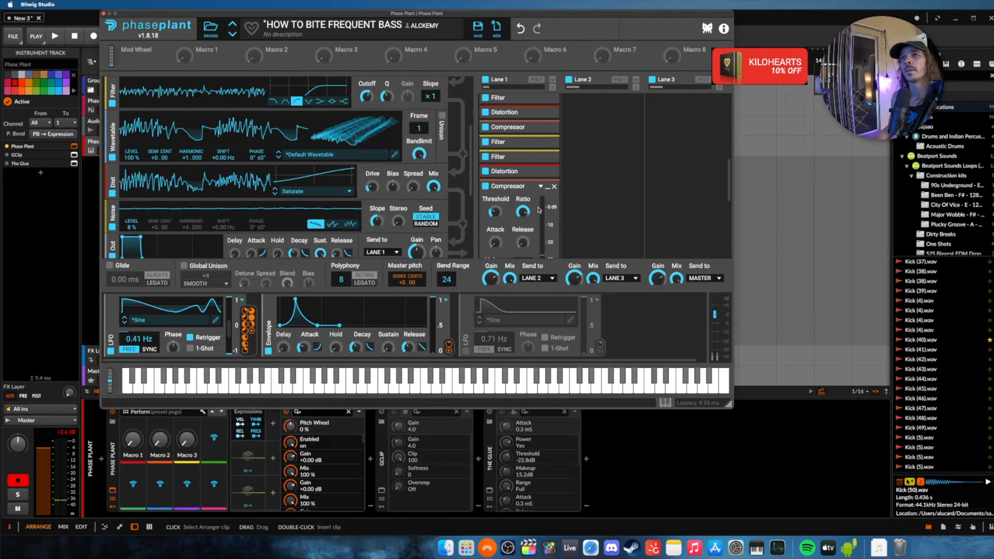
pyautogui.scroll(-3, 528, 192)
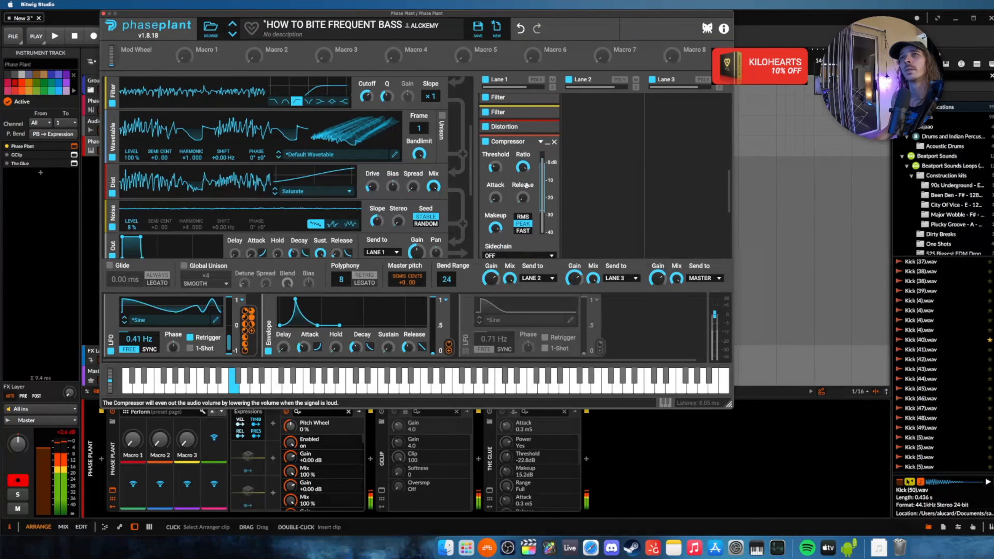
pyautogui.click(547, 145)
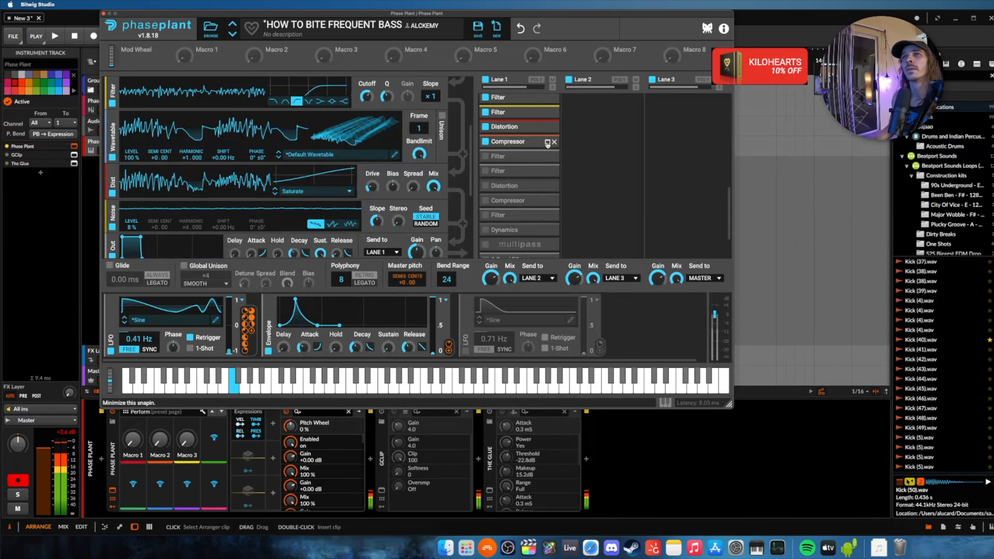
# Step: Re-enable the two Filters following the second Compressor in Lane 1, inspecting their settings and collapsing them
pyautogui.click(547, 159)
pyautogui.click(547, 159)
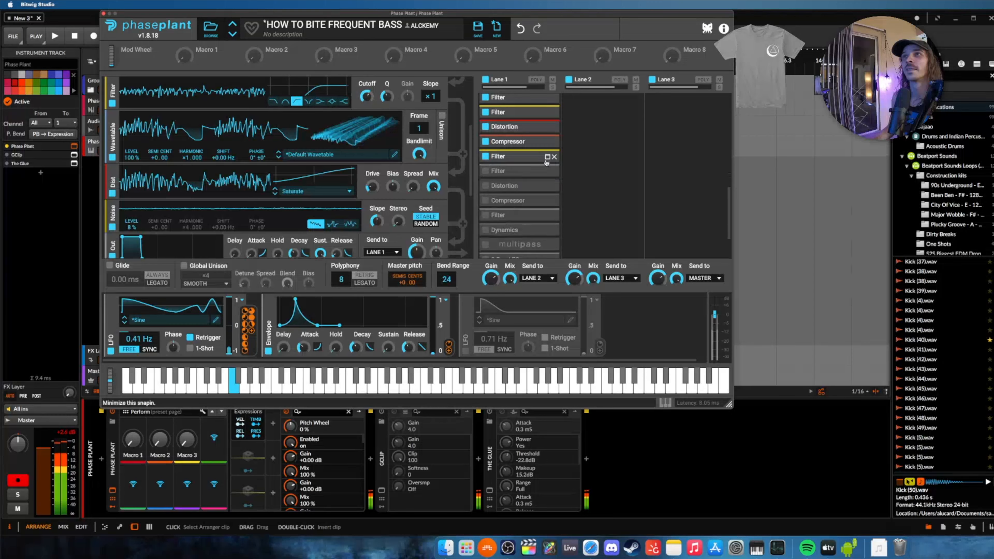
pyautogui.click(548, 170)
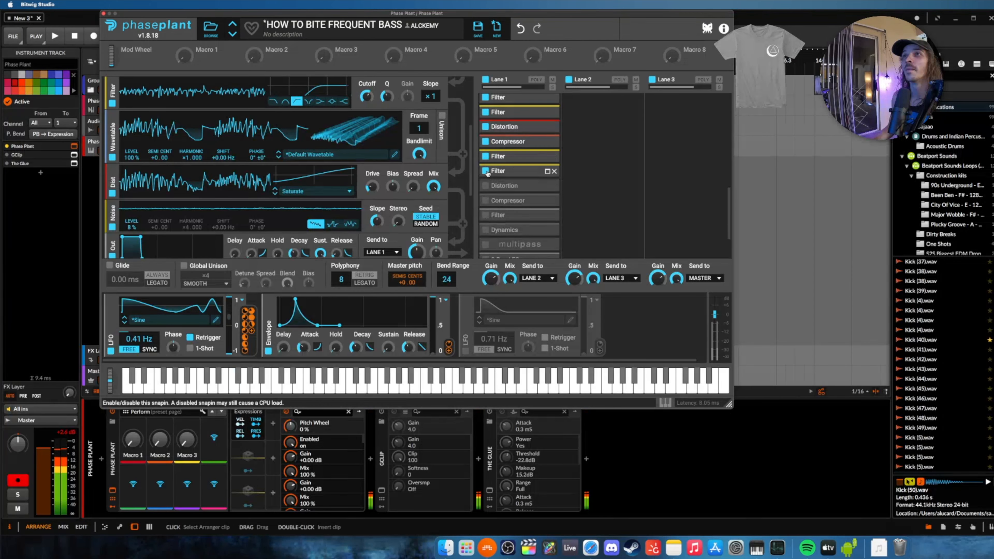
pyautogui.click(547, 172)
# Step: Re-enable the last Distortion in Lane 1, inspect its Overdrive settings, and collapse it
pyautogui.click(548, 188)
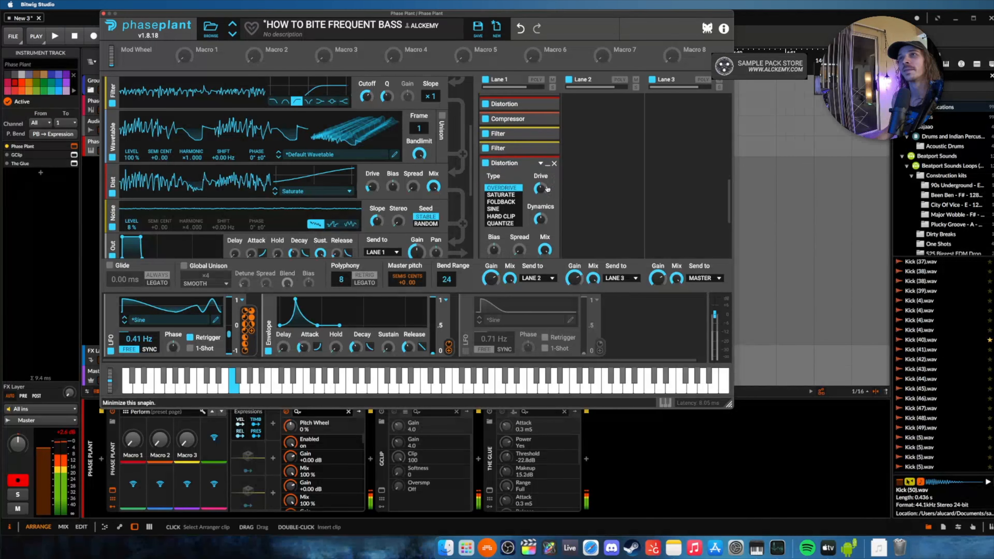
pyautogui.click(548, 163)
# Step: Re-enable the last Compressor and last Filter in Lane 1, inspect the Filter's low-pass curve, and collapse it
pyautogui.click(519, 174)
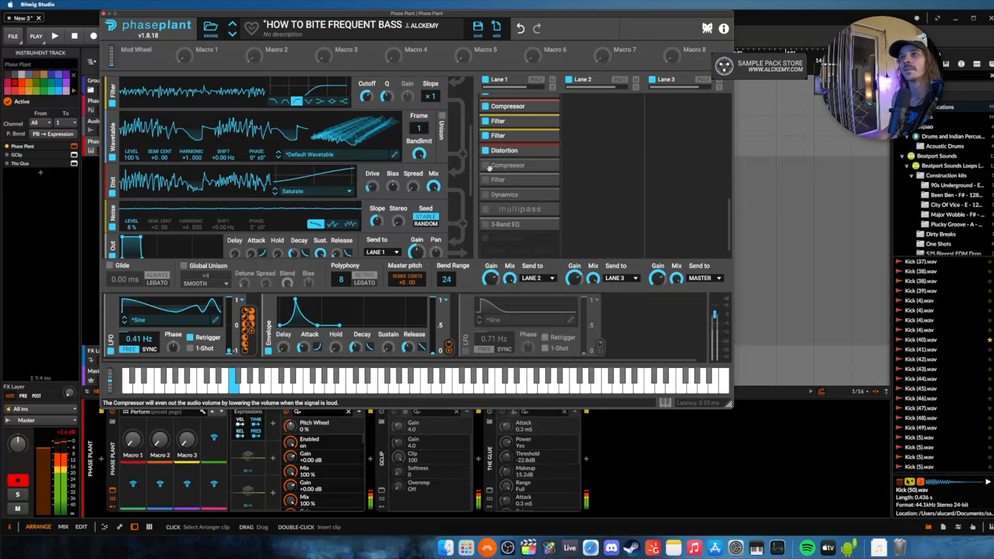
pyautogui.click(519, 176)
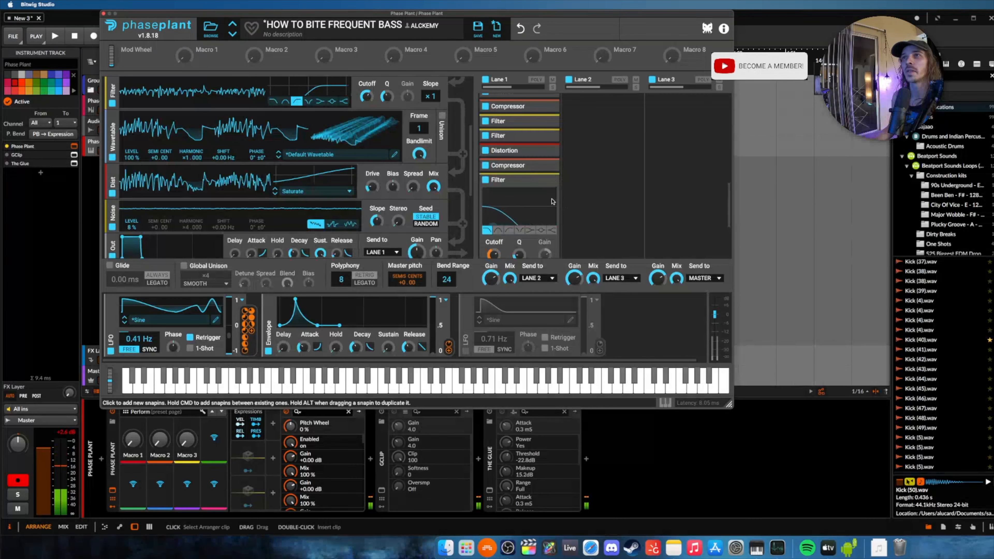
pyautogui.click(548, 184)
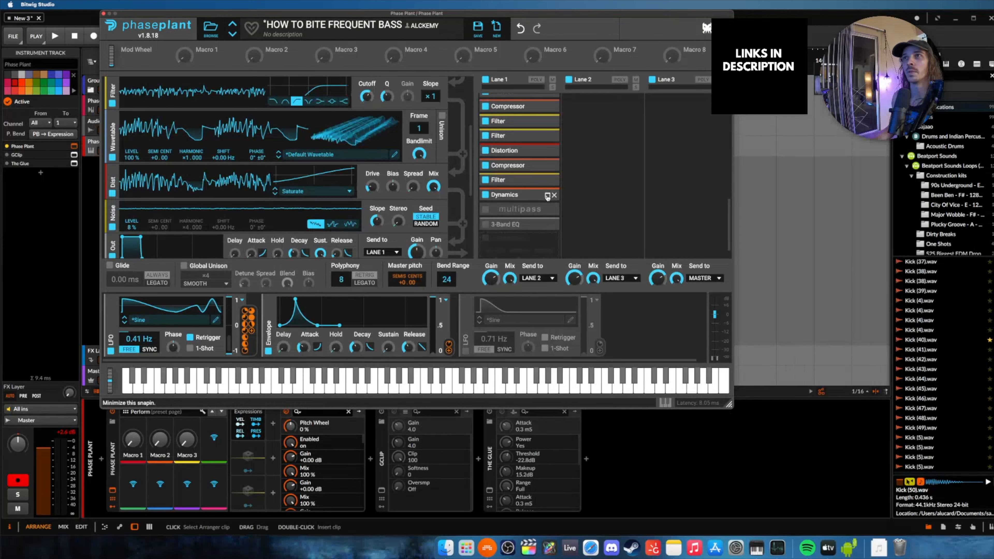
# Step: With Dynamics re-enabled in Lane 1, inspect its upward and downward compression curve and collapse it
pyautogui.click(547, 195)
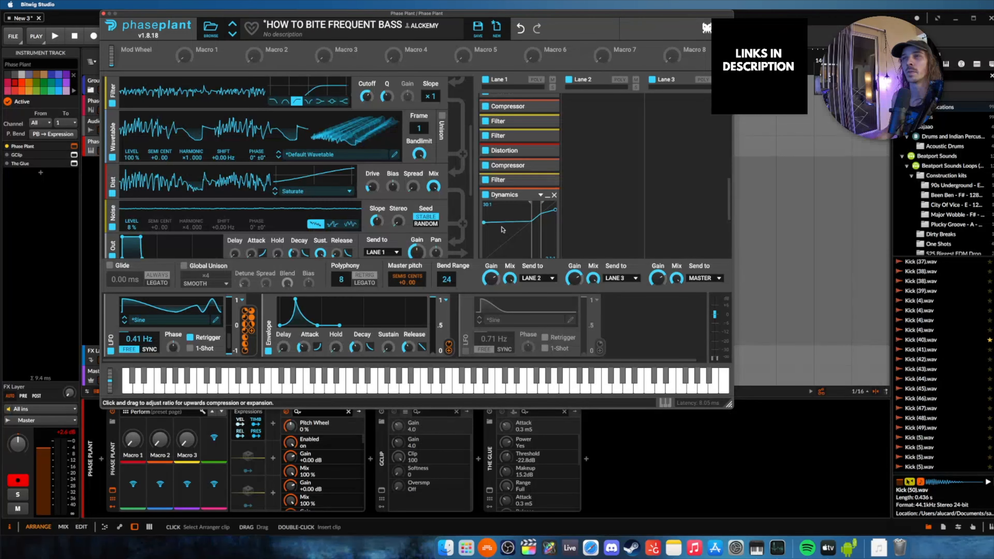
pyautogui.scroll(-1, 553, 212)
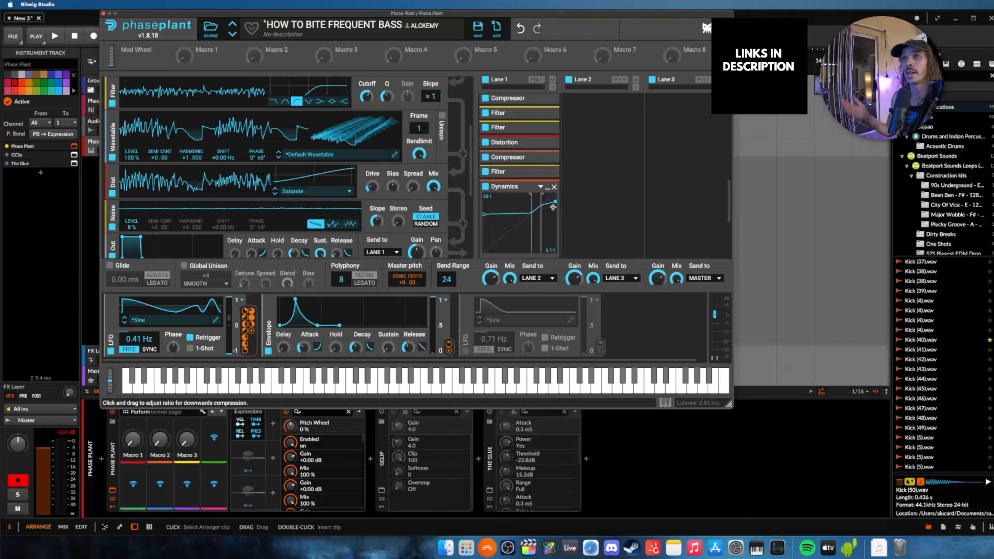
pyautogui.click(548, 187)
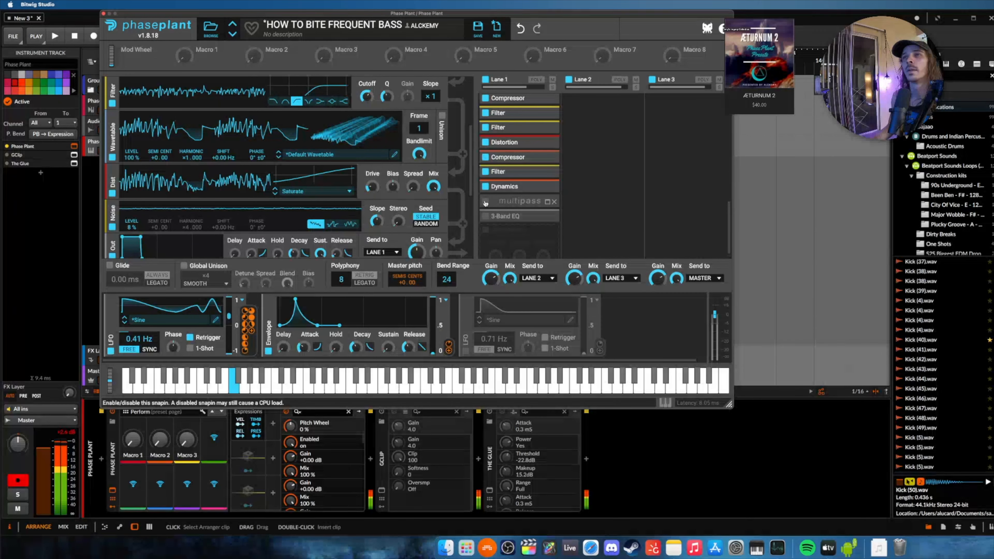
# Step: Re-enable Multipass in Lane 1, inspect the Frequency Shifter and Filter in its Band 3, and close its editor
pyautogui.click(548, 202)
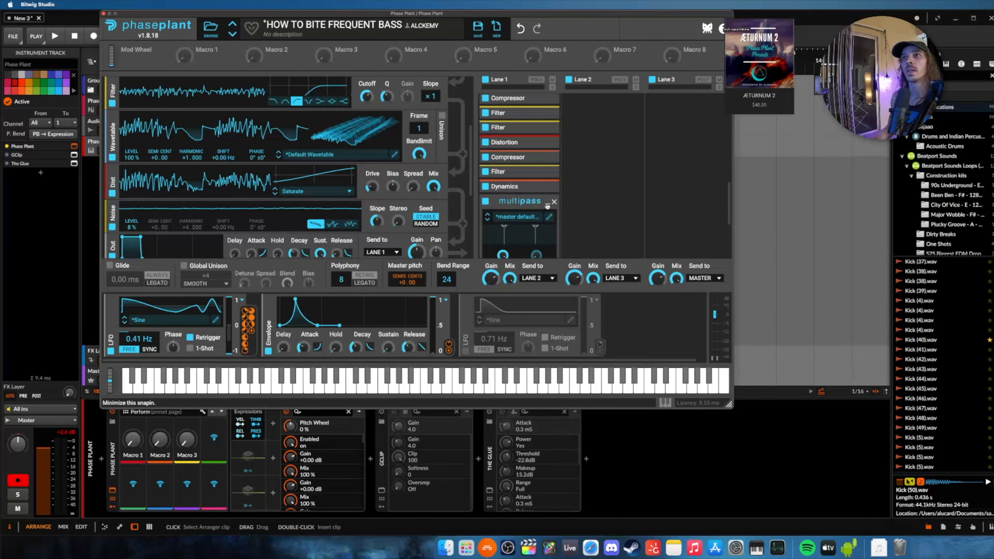
pyautogui.click(549, 218)
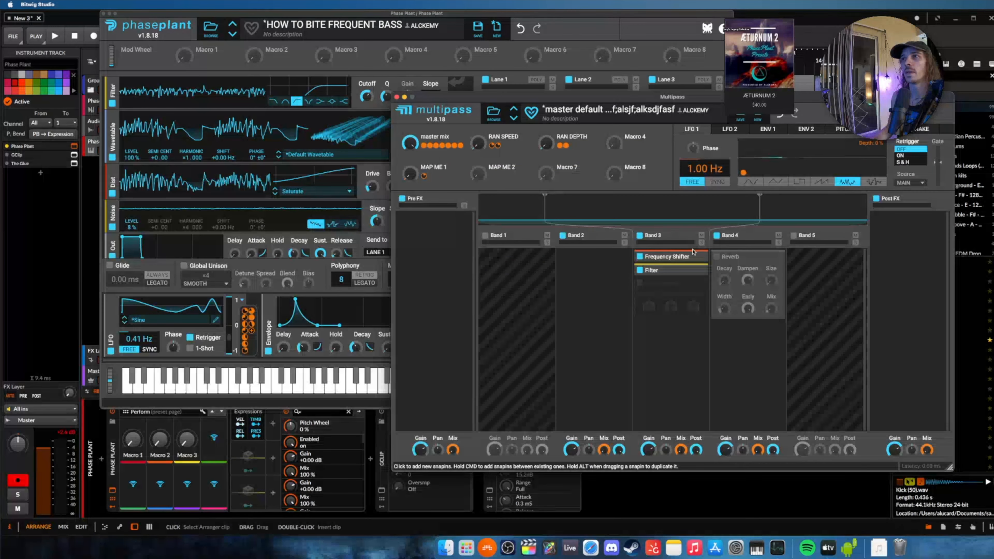
pyautogui.click(698, 257)
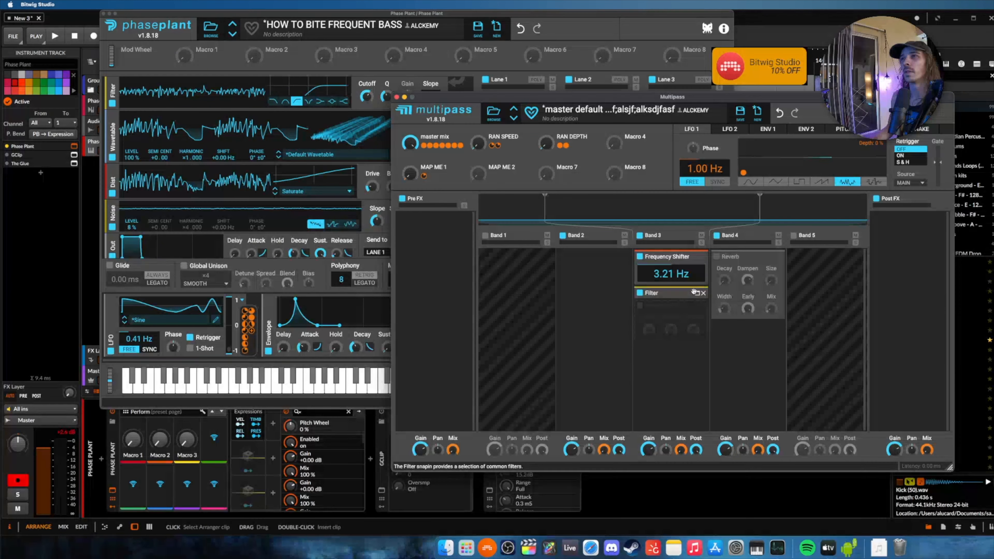
pyautogui.click(697, 292)
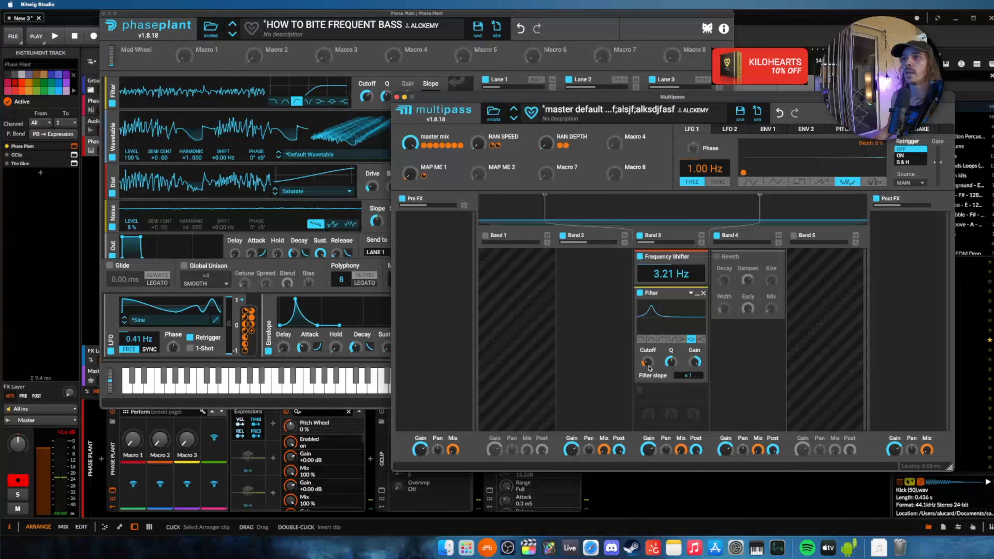
pyautogui.click(398, 97)
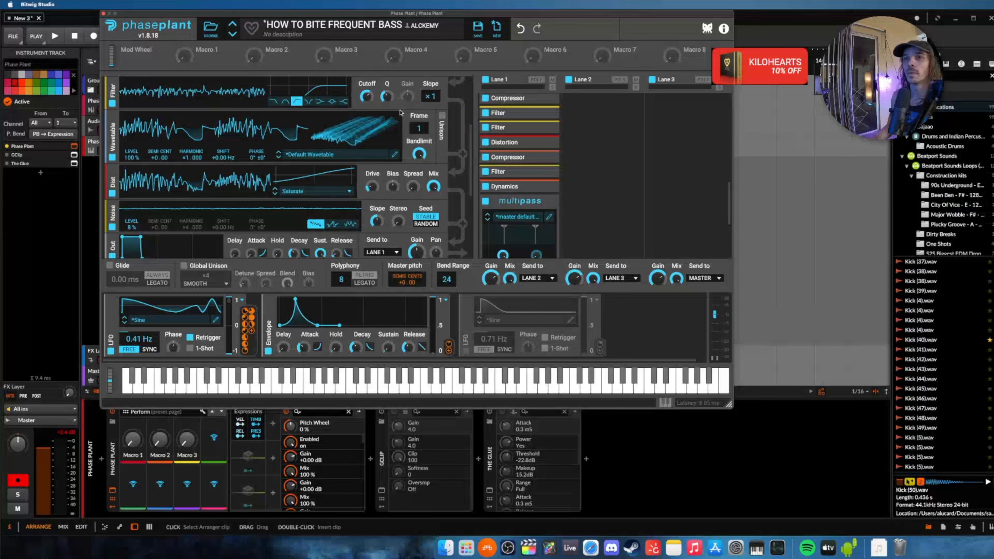
# Step: Re-enable the 3-Band EQ at the end of Lane 1, inspect its curve and band levels, and collapse it
pyautogui.scroll(-3, 498, 165)
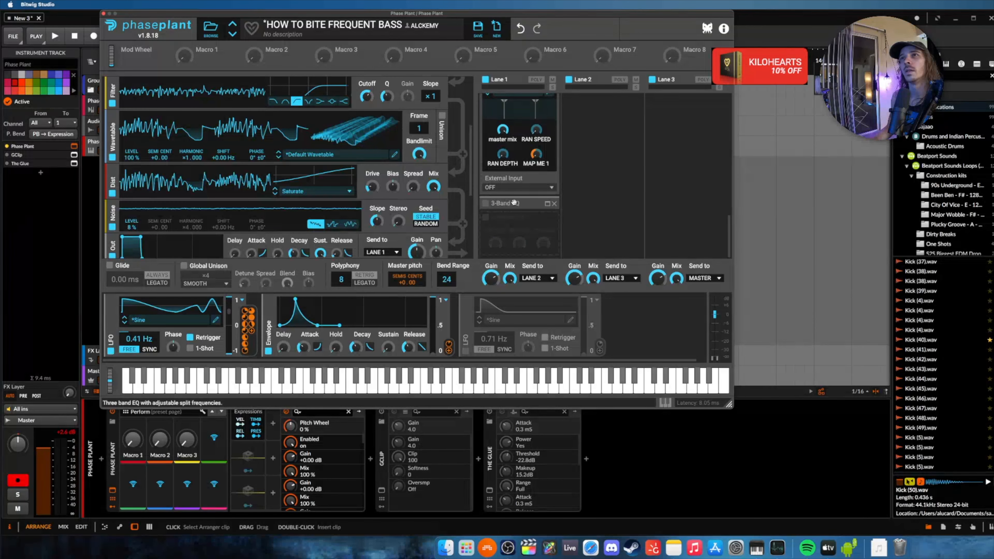
pyautogui.click(547, 203)
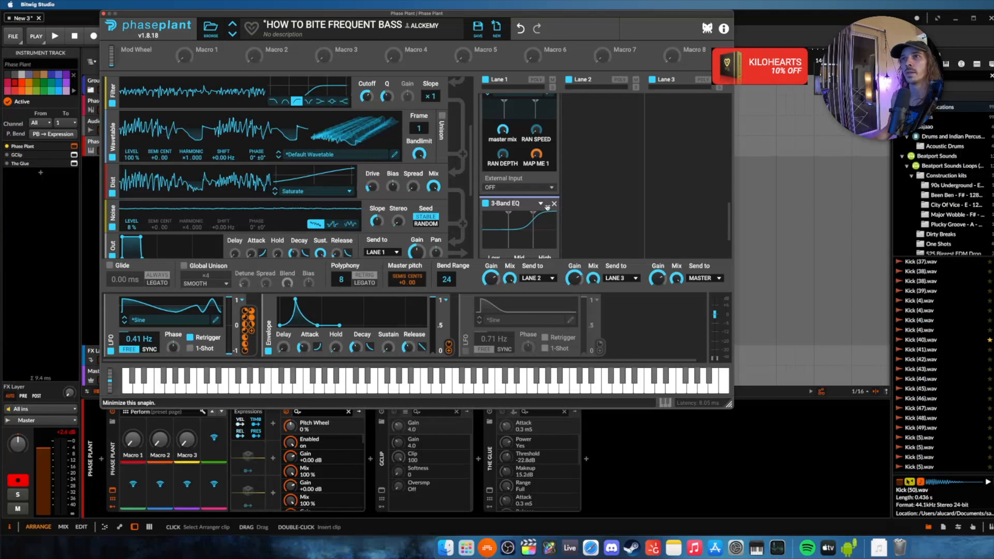
pyautogui.scroll(-2, 549, 207)
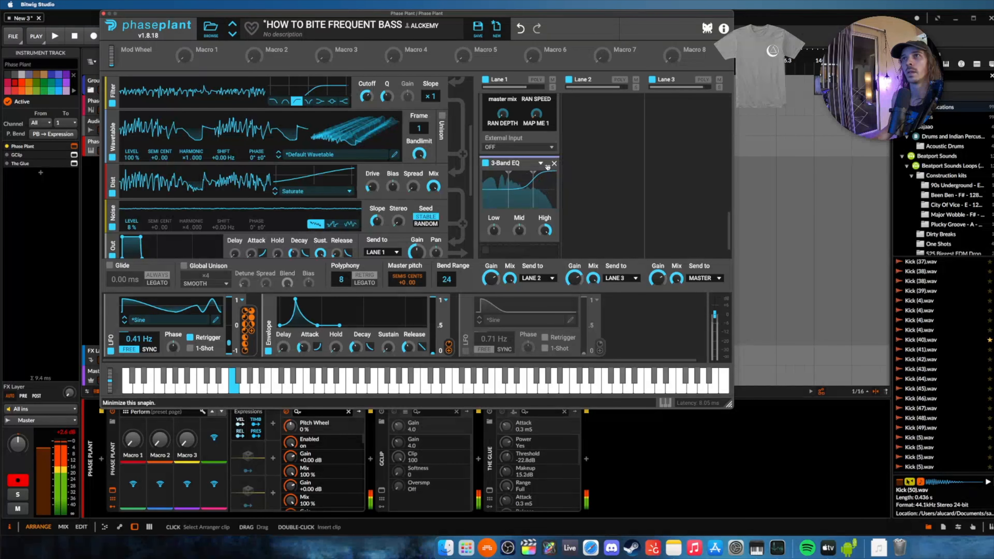
pyautogui.click(548, 167)
# Step: Inspect the Dynamics in Band 4 of Lane 2's Multipass, and compare the sound with Multipass disabled and re-enabled
pyautogui.scroll(10, 547, 168)
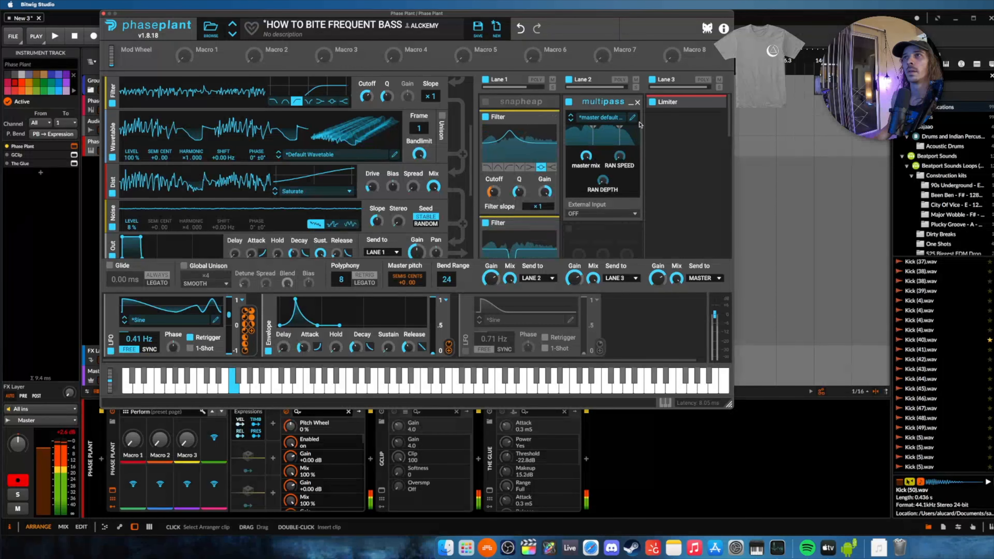
pyautogui.click(632, 118)
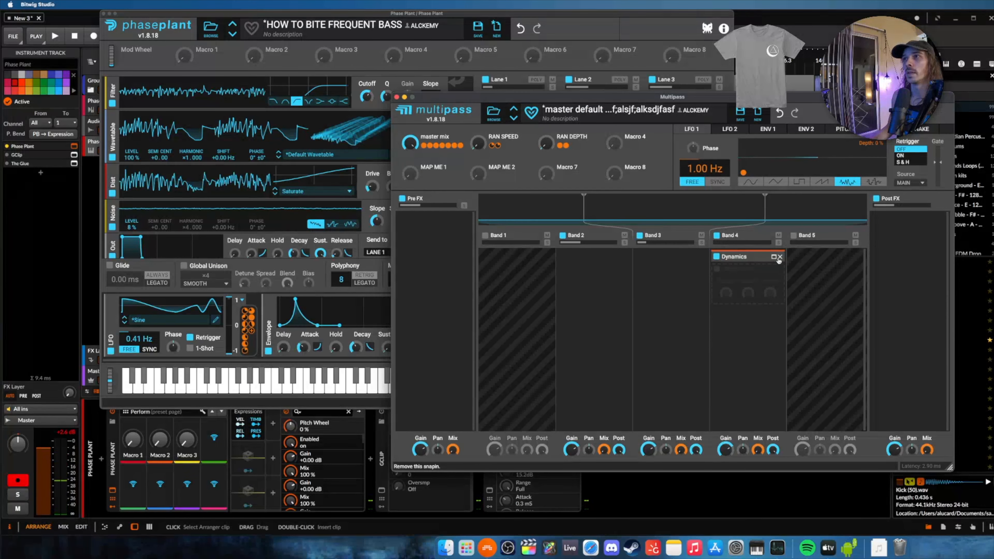
pyautogui.click(738, 256)
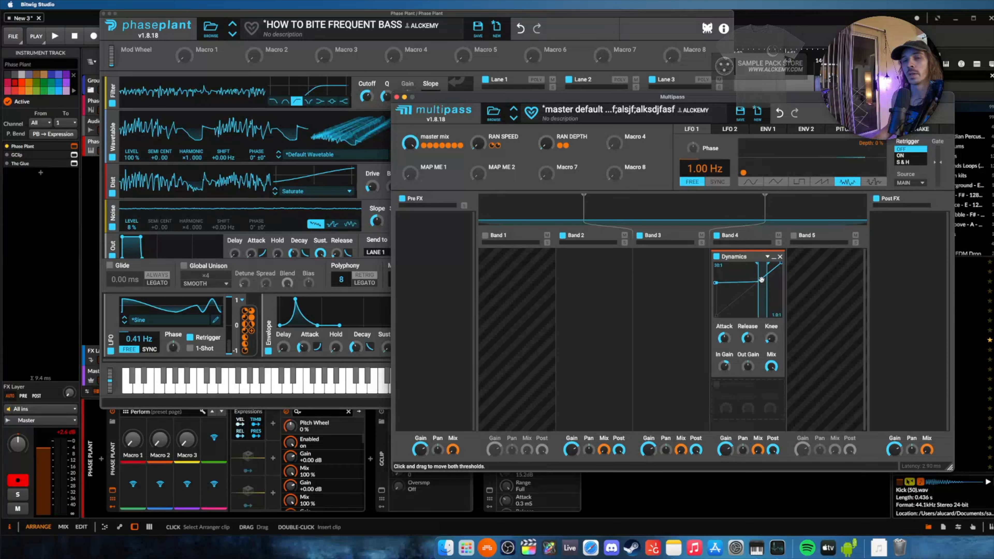
pyautogui.click(396, 98)
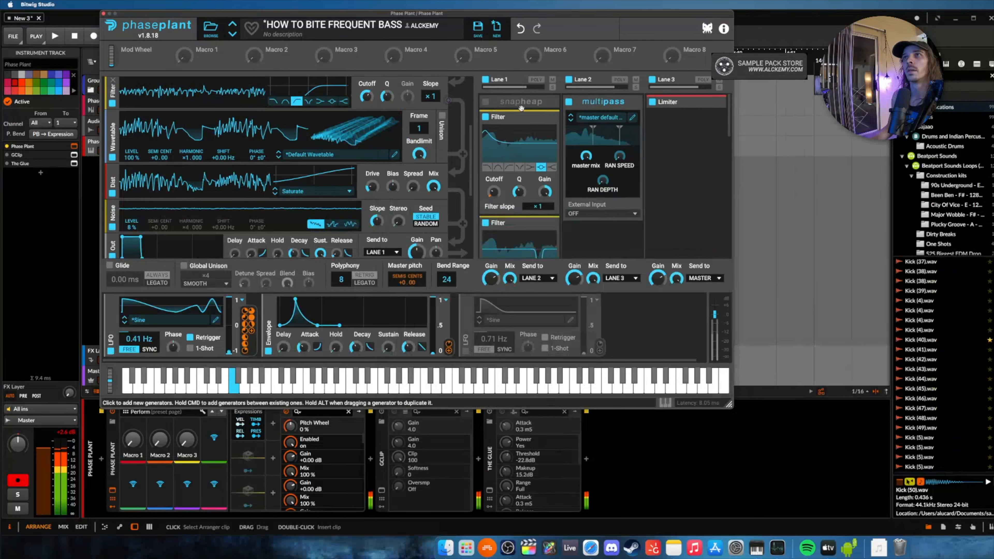
pyautogui.click(570, 102)
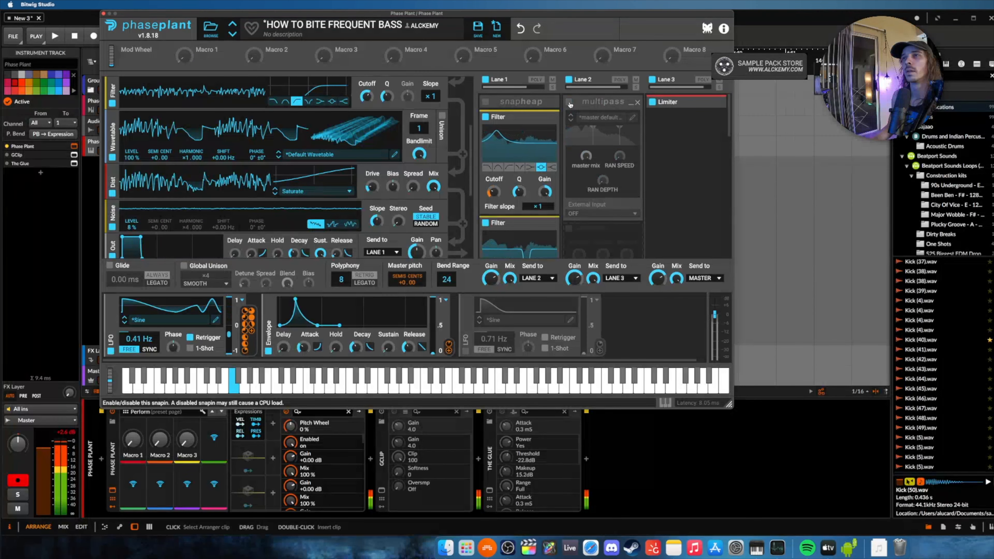
pyautogui.click(570, 102)
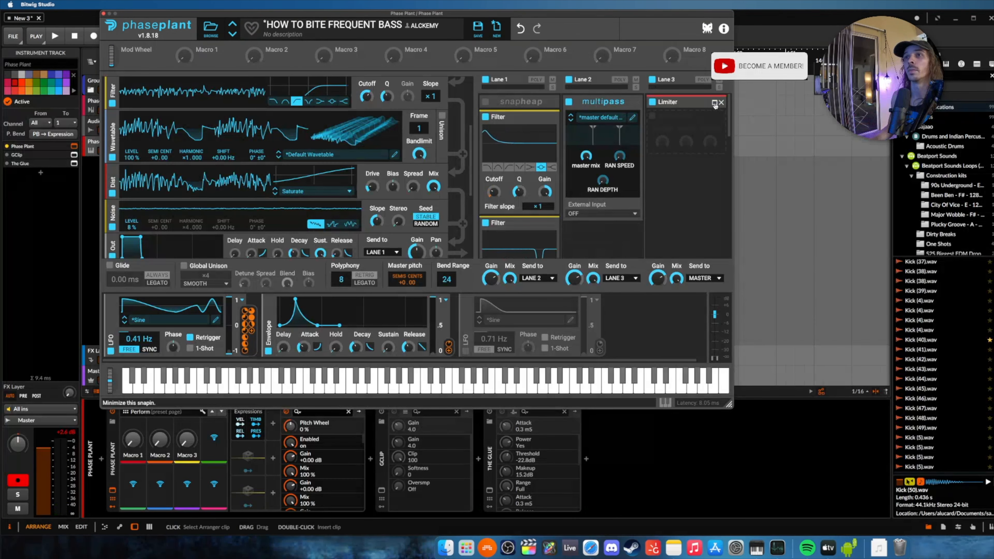
# Step: Inspect the settings of the Limiter in Lane 3, collapse it, and close the Phase Plant window
pyautogui.click(714, 103)
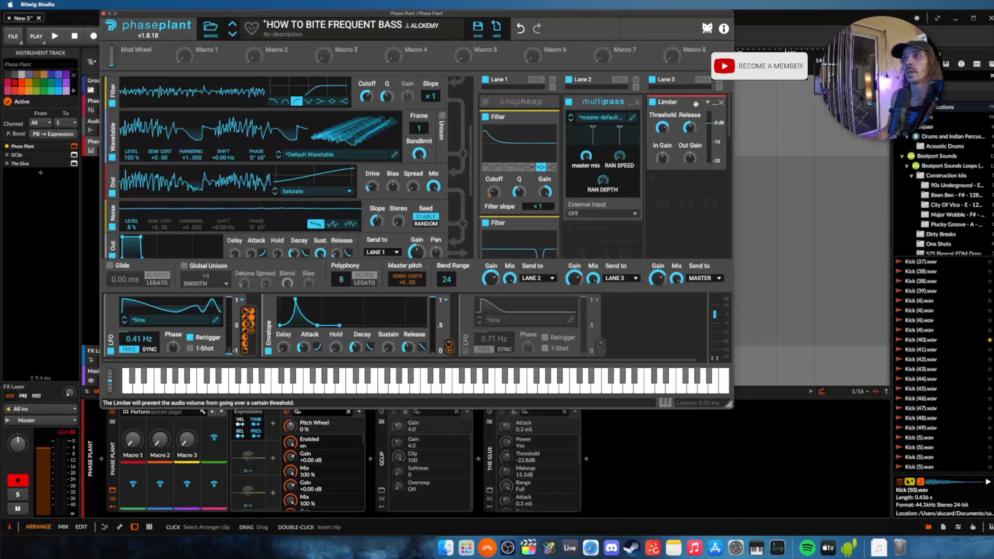
pyautogui.click(715, 102)
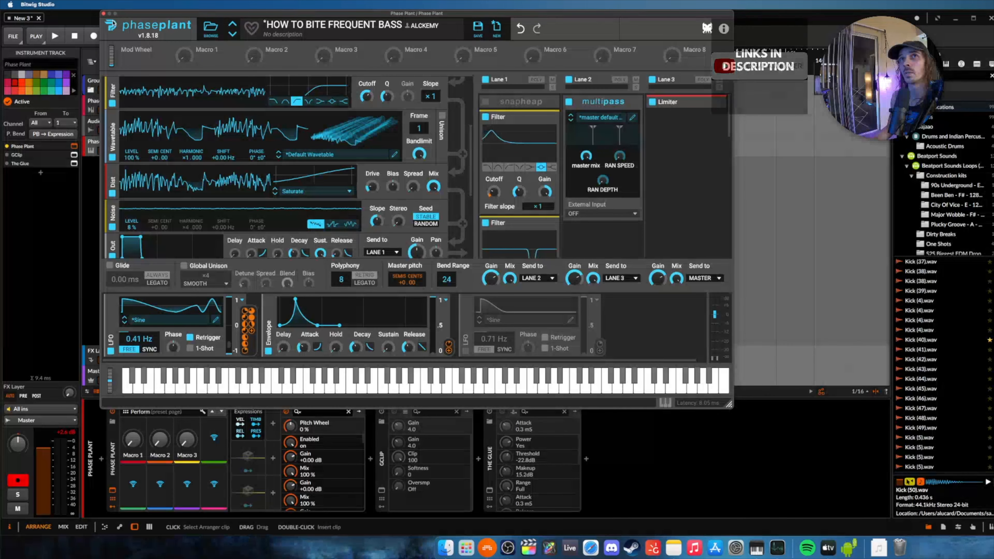
pyautogui.click(104, 13)
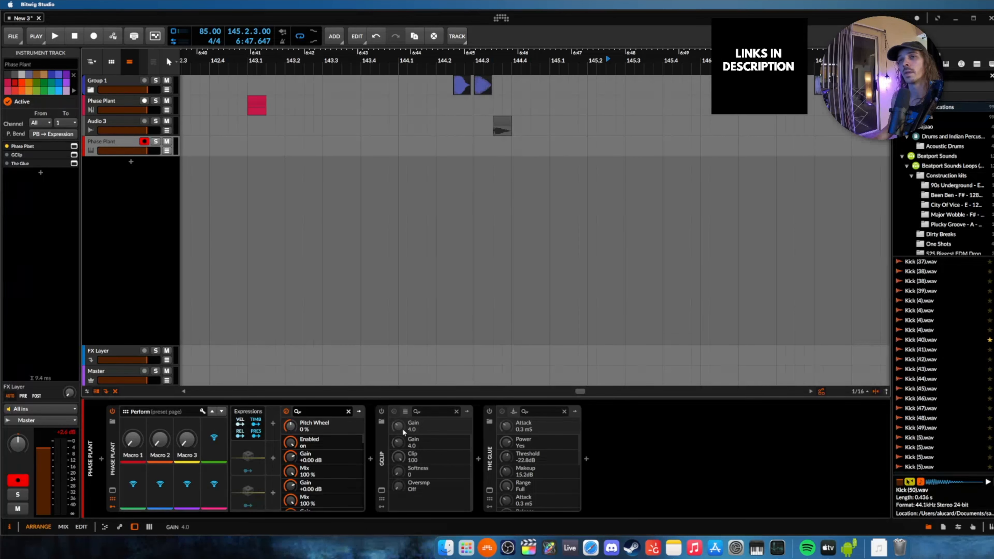
# Step: Enable the GClip device on the Phase Plant track, inspect its gain, clip and softness settings, and close its window
pyautogui.click(381, 490)
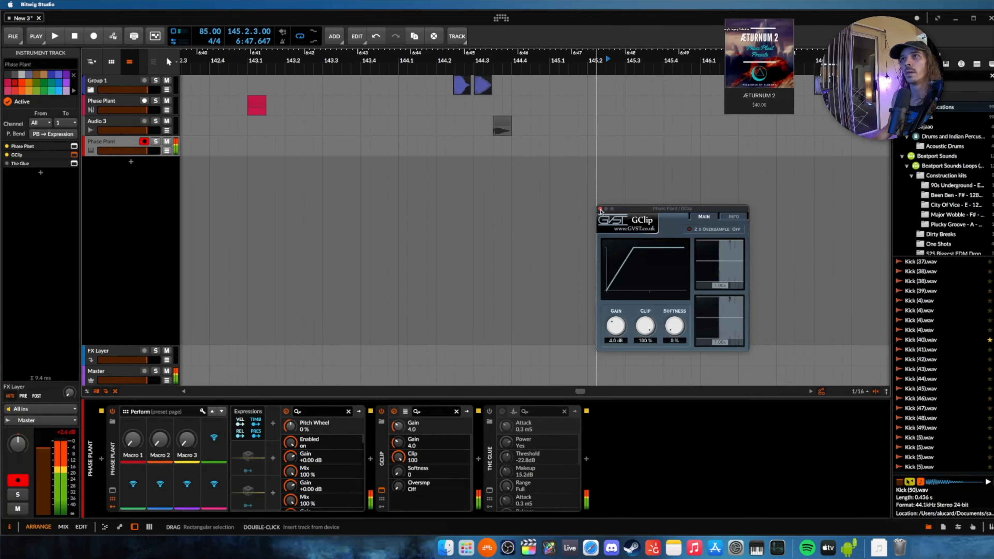
pyautogui.click(601, 209)
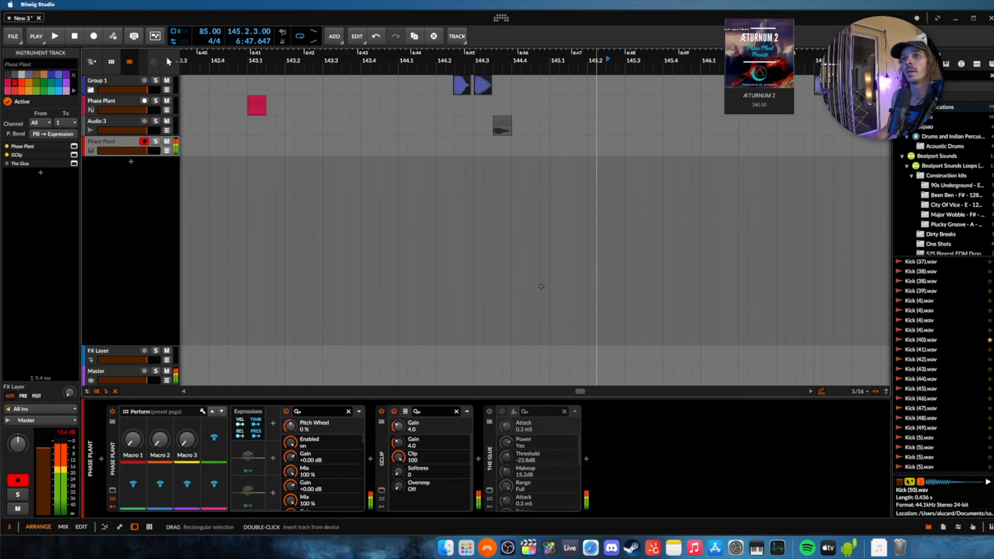
# Step: Disable GClip and enable The Glue in the Phase Plant track's device chain
pyautogui.click(382, 411)
pyautogui.click(490, 411)
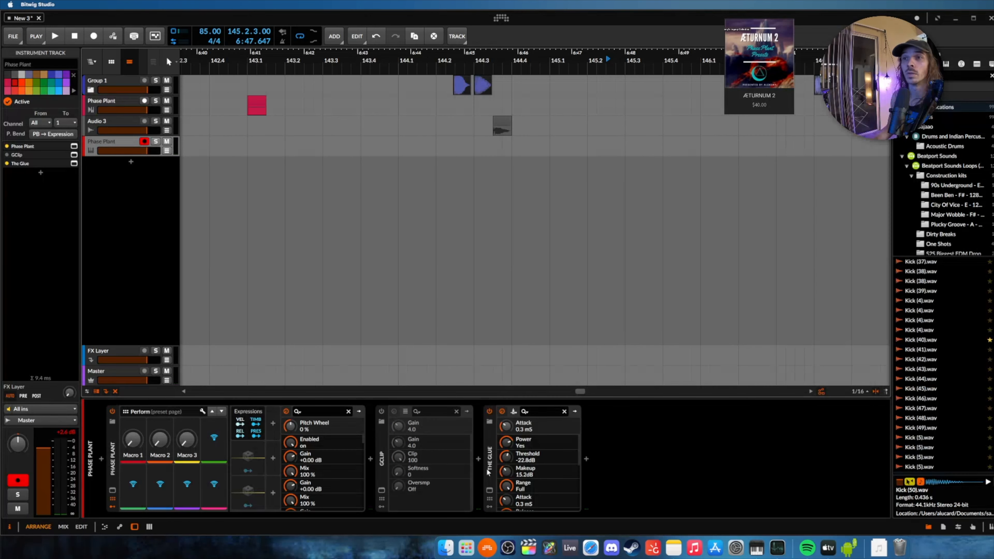
# Step: Open The Glue's window, raise its makeup gain to 22.9 dB, and close the window
pyautogui.click(490, 490)
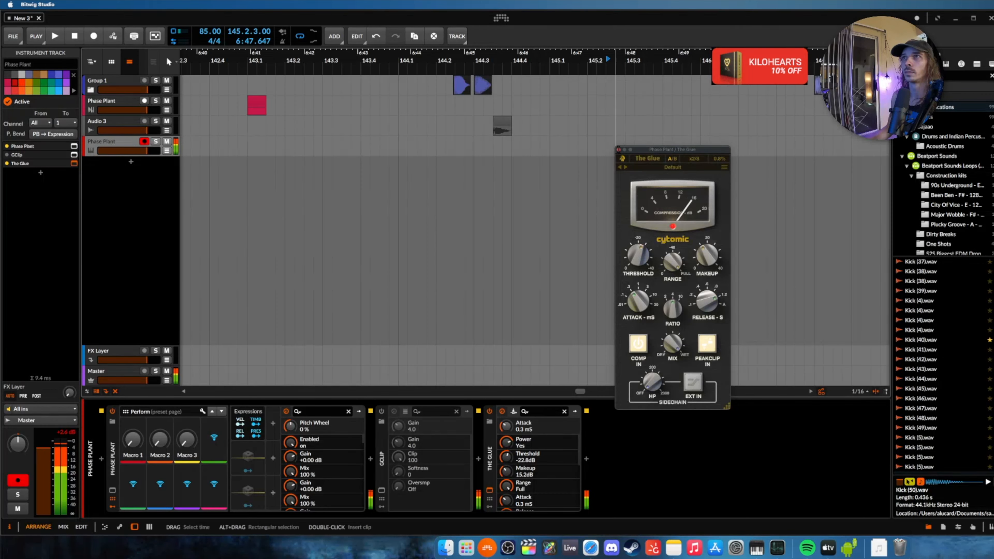
pyautogui.click(704, 266)
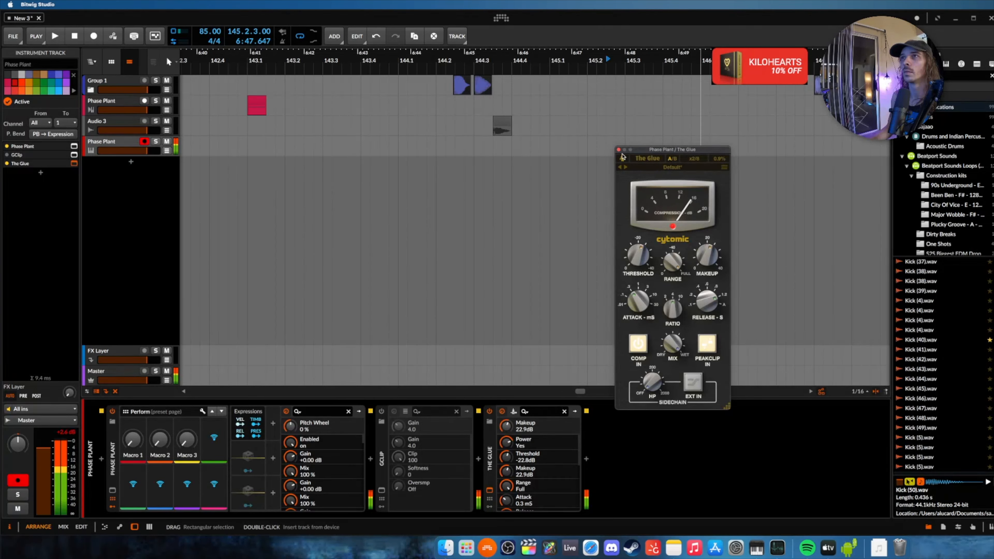
pyautogui.click(618, 150)
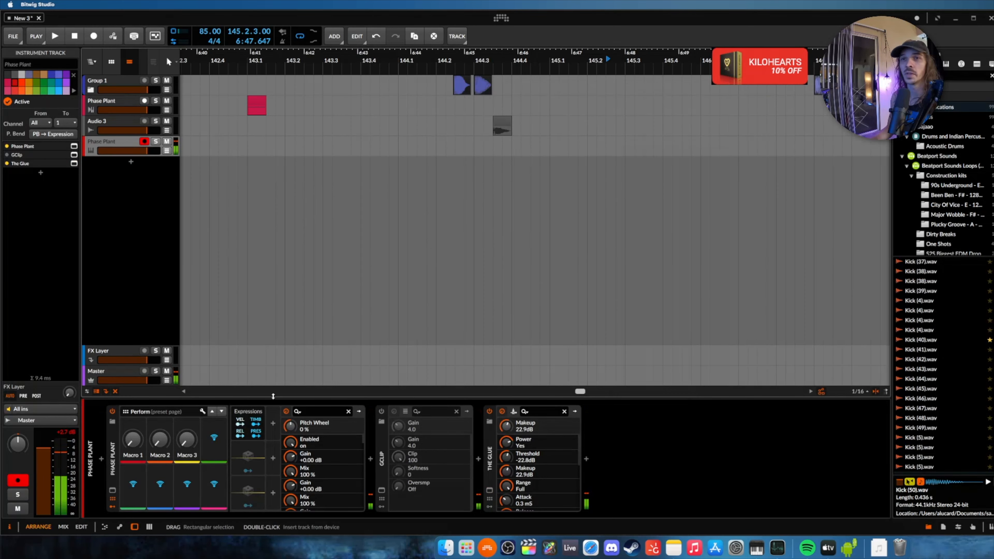
# Step: Reshape the 0.41 Hz LFO's curve in Phase Plant with a dip near 0.8 and peaks near 2.3 and 4.7
pyautogui.click(113, 490)
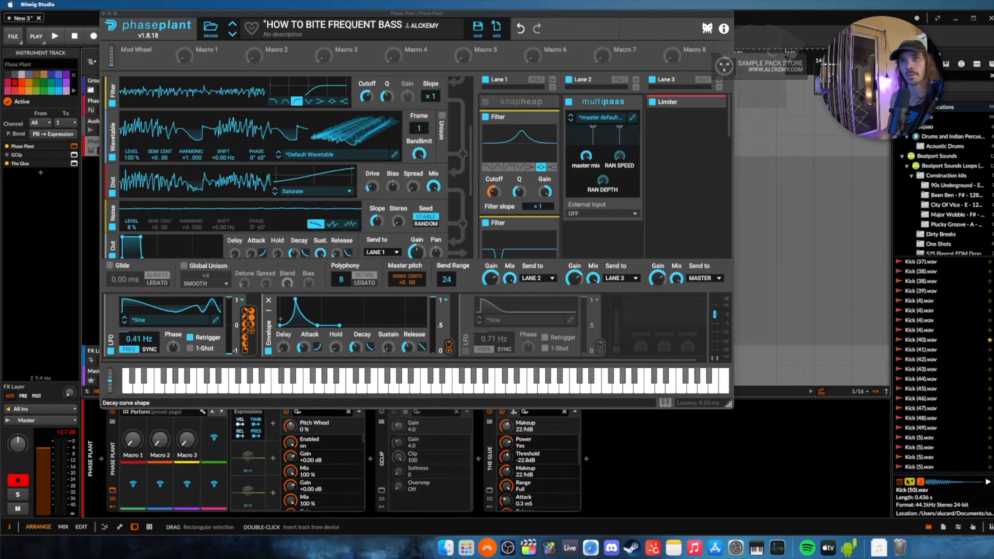
pyautogui.click(216, 319)
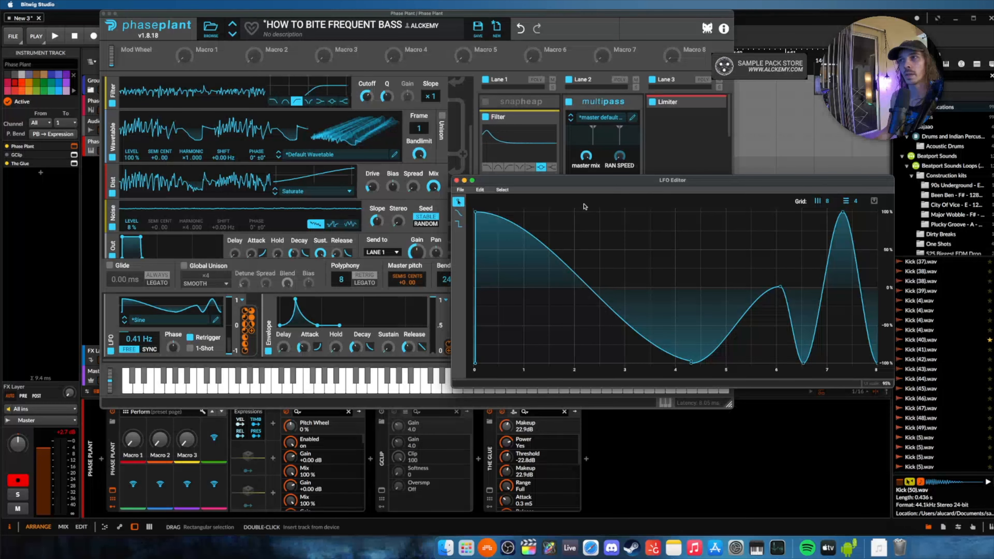
pyautogui.moveTo(563, 260); pyautogui.dragTo(514, 322)
pyautogui.moveTo(605, 354); pyautogui.dragTo(589, 227)
pyautogui.moveTo(779, 291); pyautogui.dragTo(710, 281)
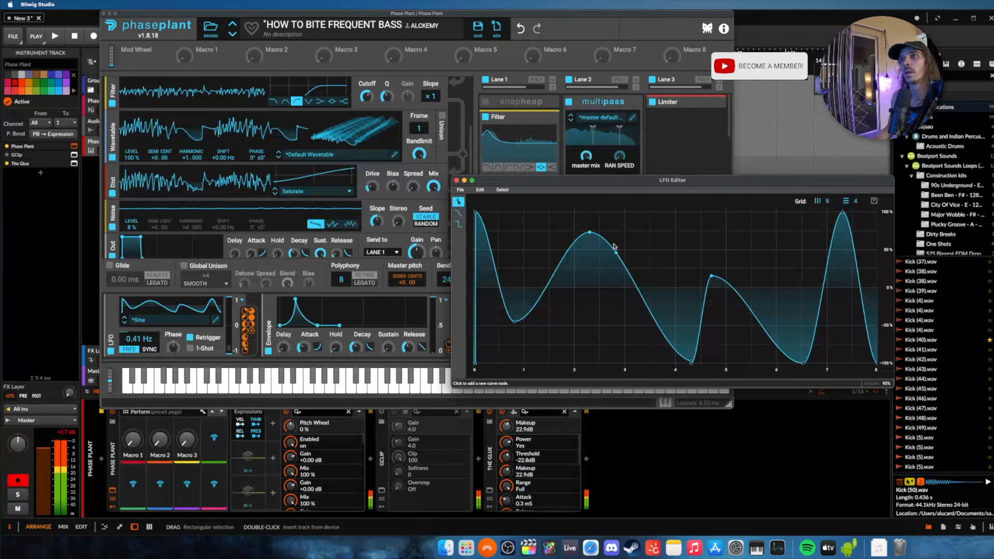
# Step: Move the LFO curve's two middle peaks to 100% near 1.3 and 4.3, hold -100% from about 2.9 to 4.3, and close the editor
pyautogui.moveTo(590, 232); pyautogui.dragTo(539, 212)
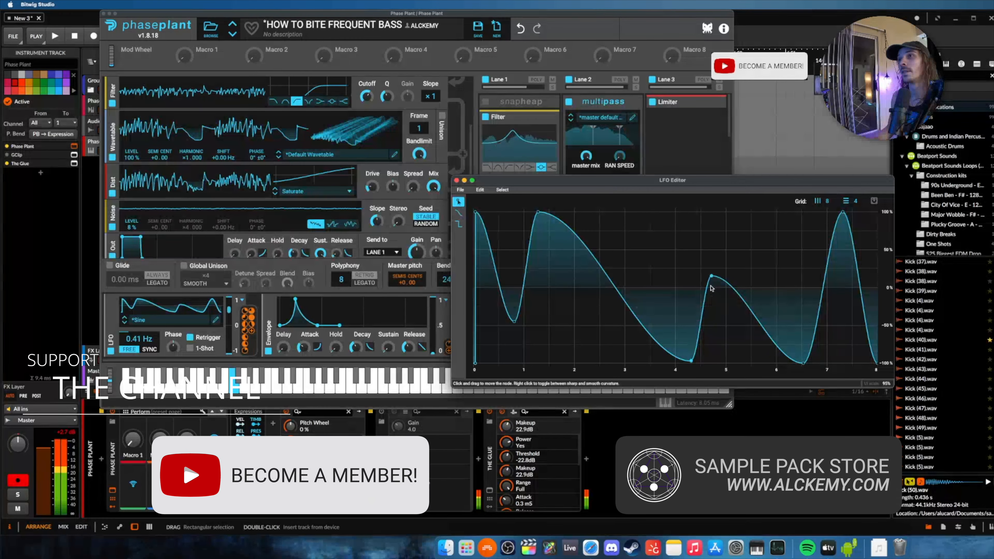
pyautogui.moveTo(712, 276); pyautogui.dragTo(673, 208)
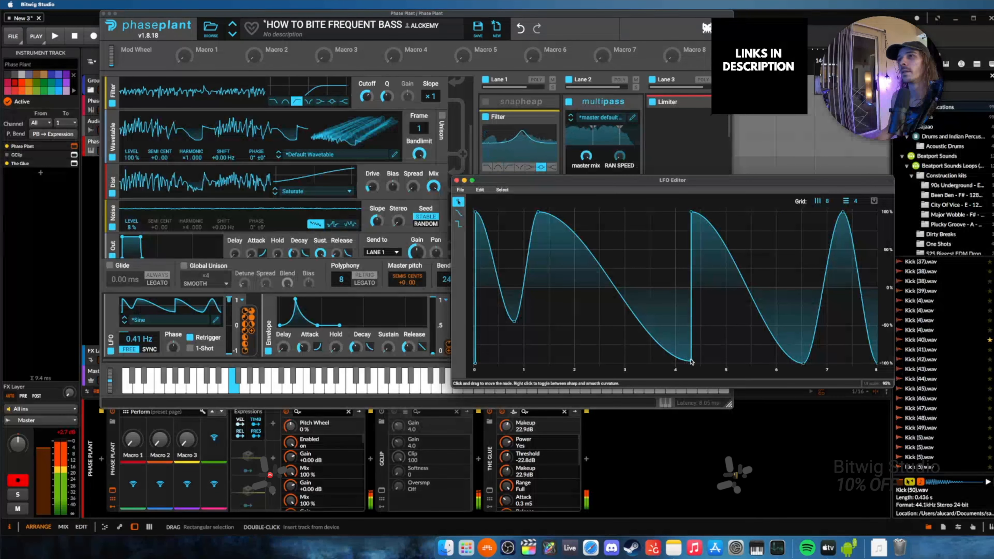
pyautogui.moveTo(694, 365); pyautogui.dragTo(619, 364)
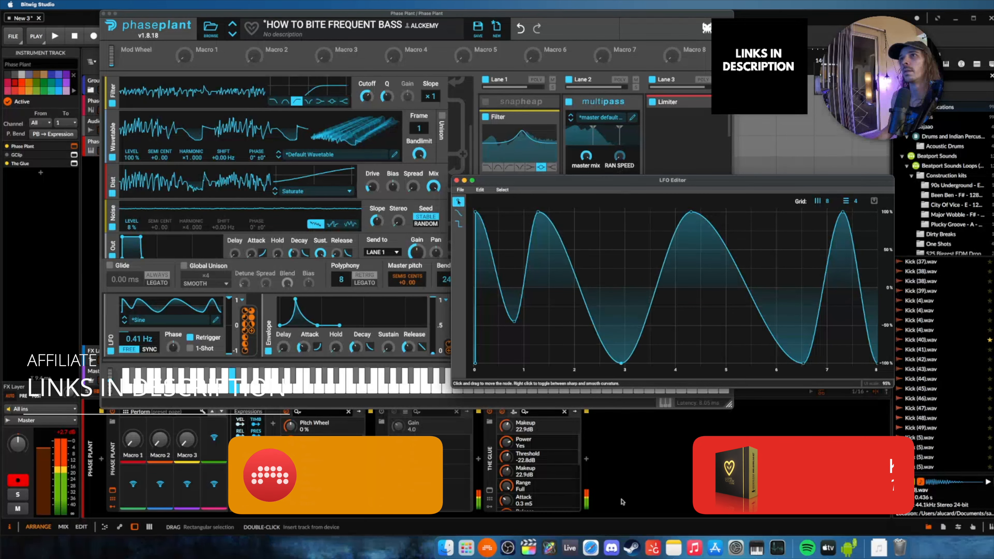
pyautogui.moveTo(662, 258); pyautogui.dragTo(689, 363)
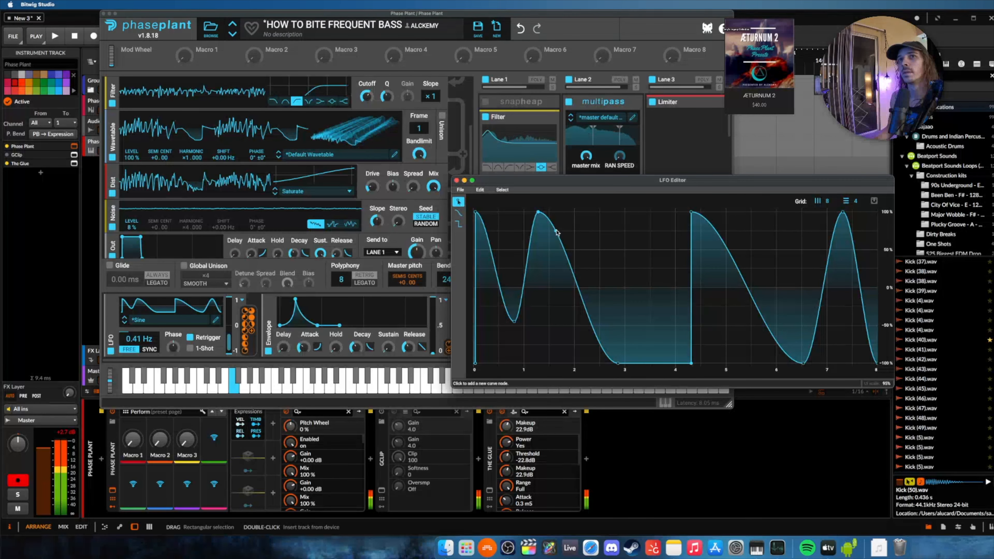
pyautogui.click(457, 180)
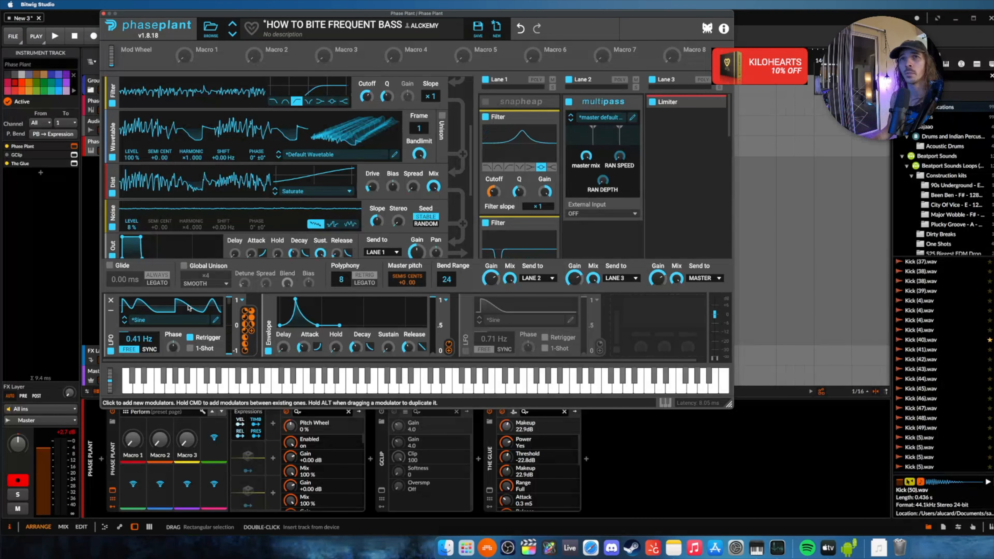
# Step: Enable the 0.71 Hz LFO and add two peaks to its curve, about 20% near 4.6 and about 70% near 6.5
pyautogui.click(112, 311)
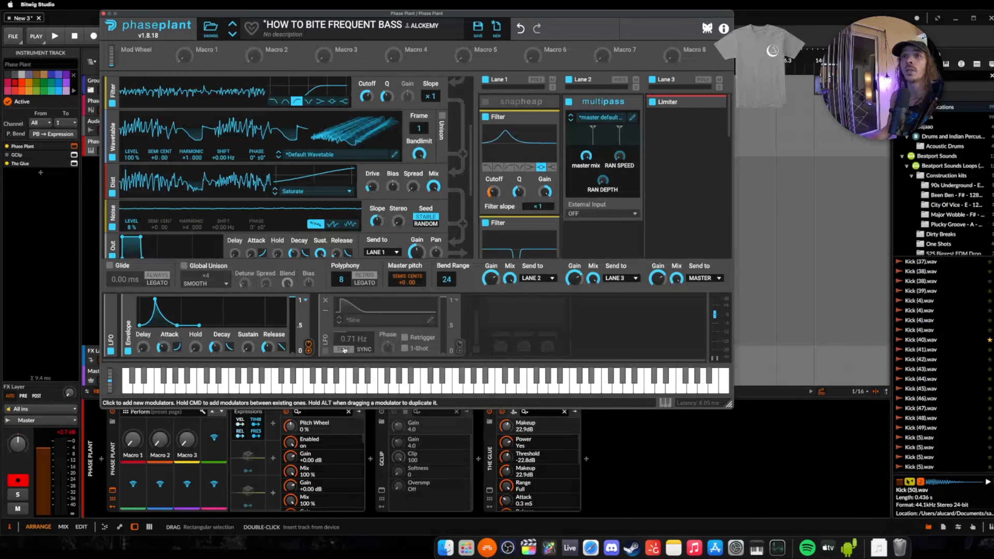
pyautogui.click(325, 350)
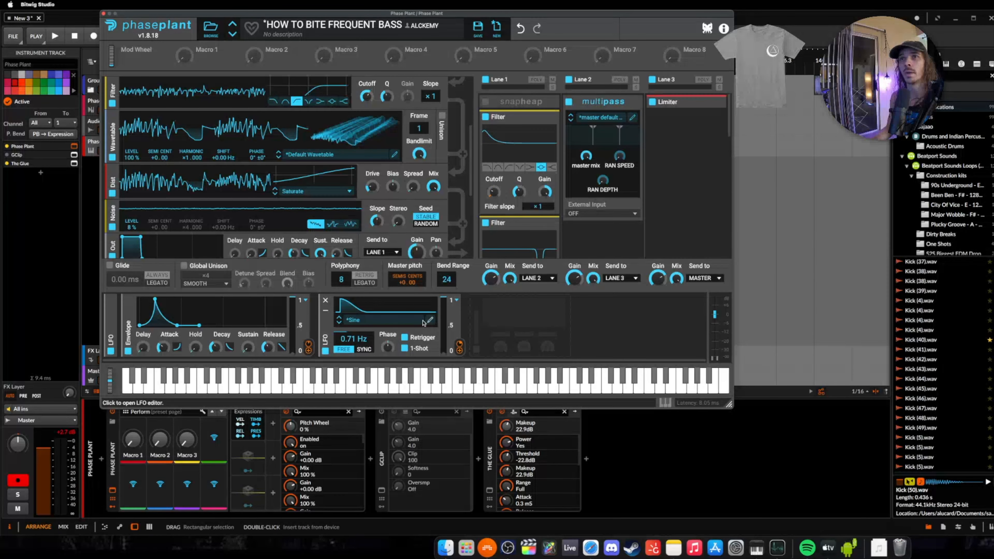
pyautogui.click(431, 320)
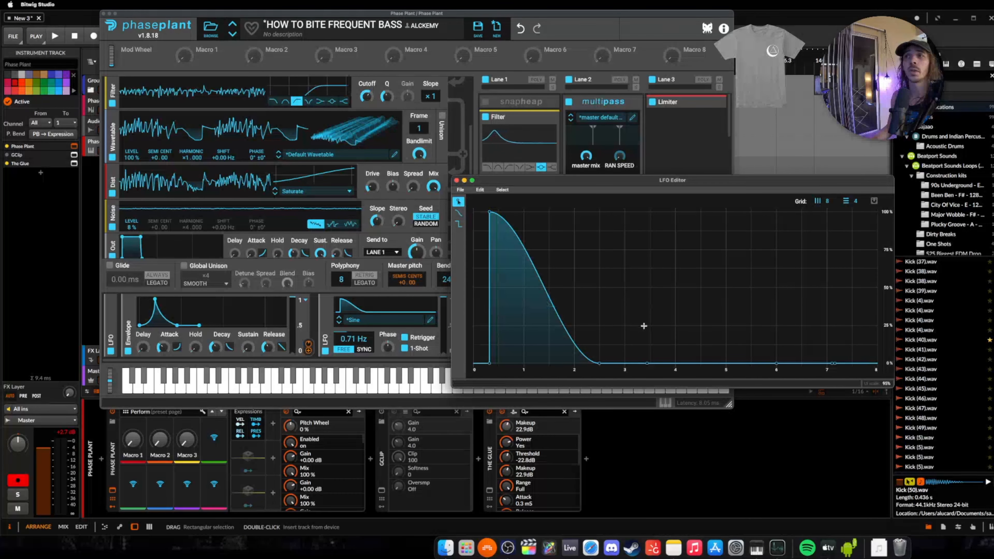
pyautogui.moveTo(777, 363); pyautogui.dragTo(777, 239)
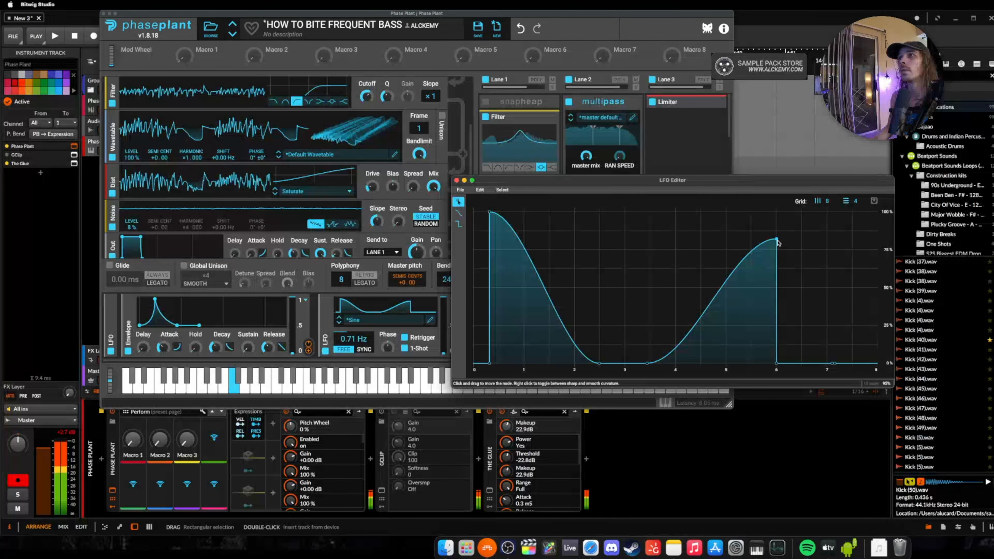
pyautogui.moveTo(777, 239); pyautogui.dragTo(707, 332)
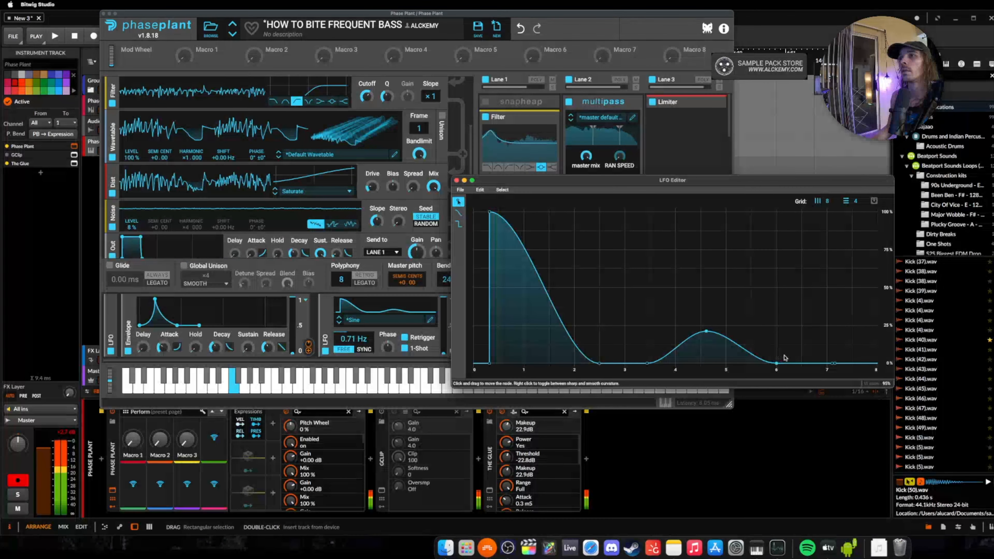
pyautogui.doubleClick(802, 258)
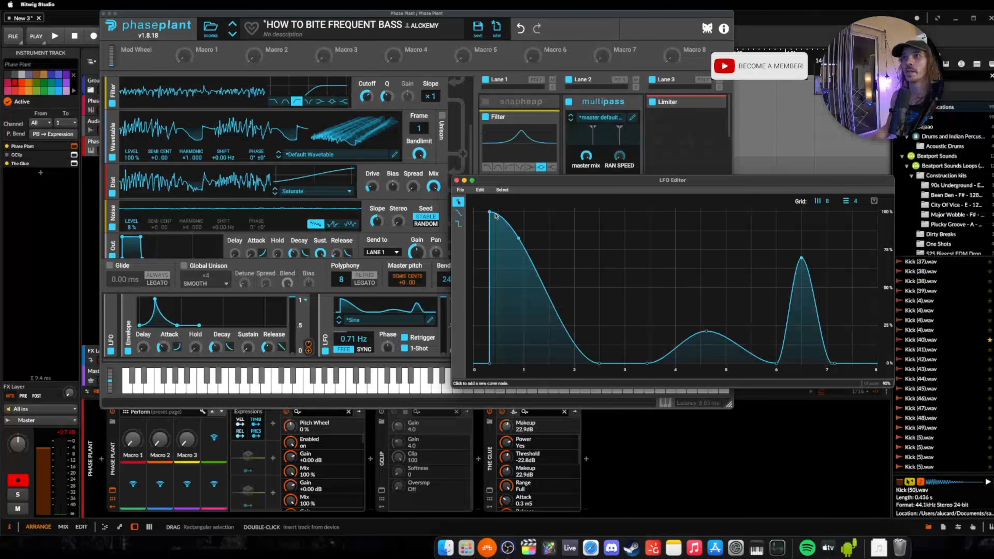
pyautogui.click(457, 181)
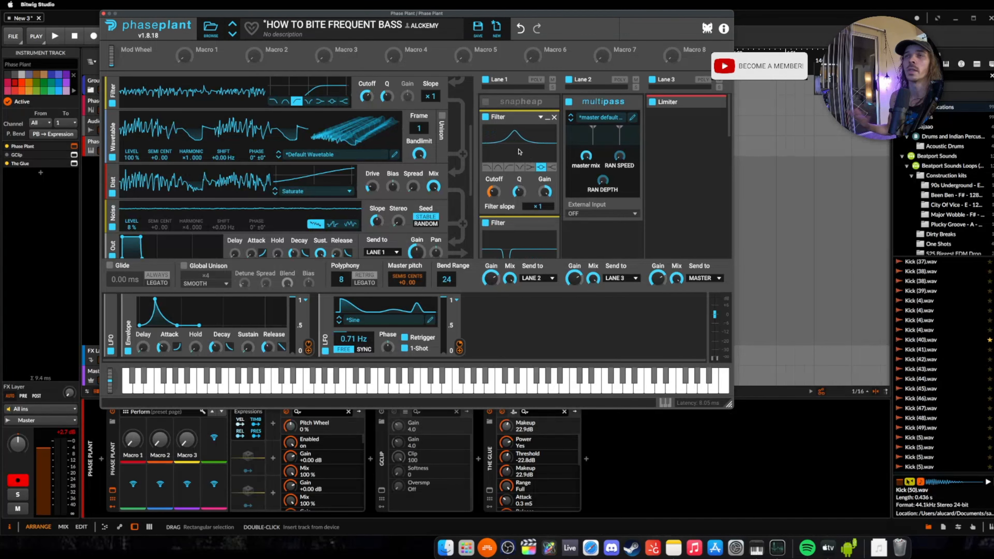
# Step: Collapse the two expanded Filters in Lane 1 and the Multipass in Lane 2
pyautogui.click(546, 117)
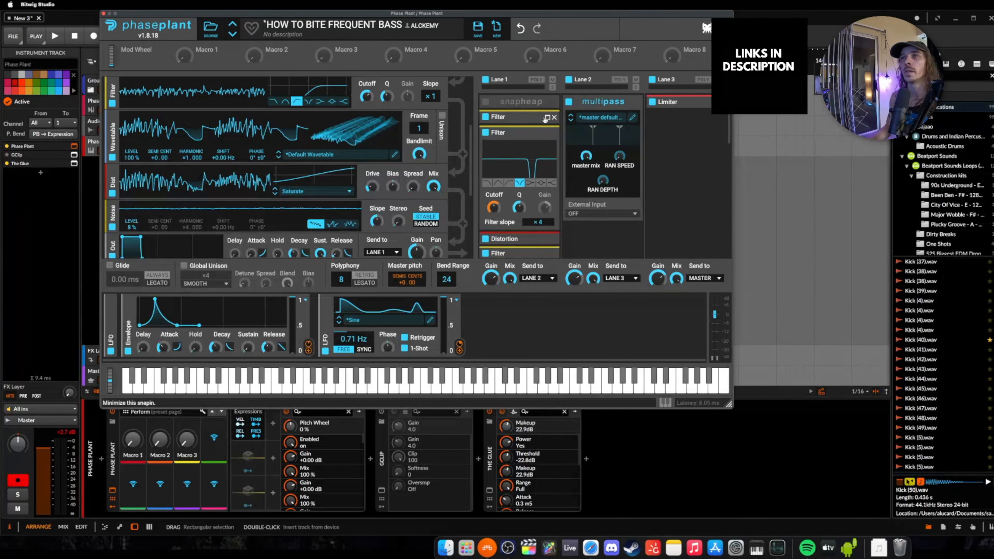
pyautogui.click(547, 132)
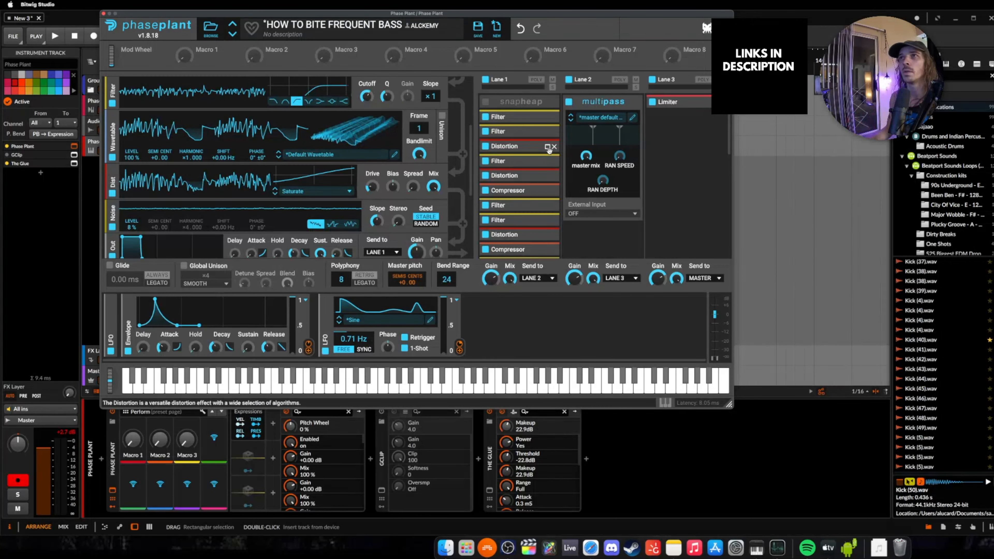
pyautogui.click(632, 105)
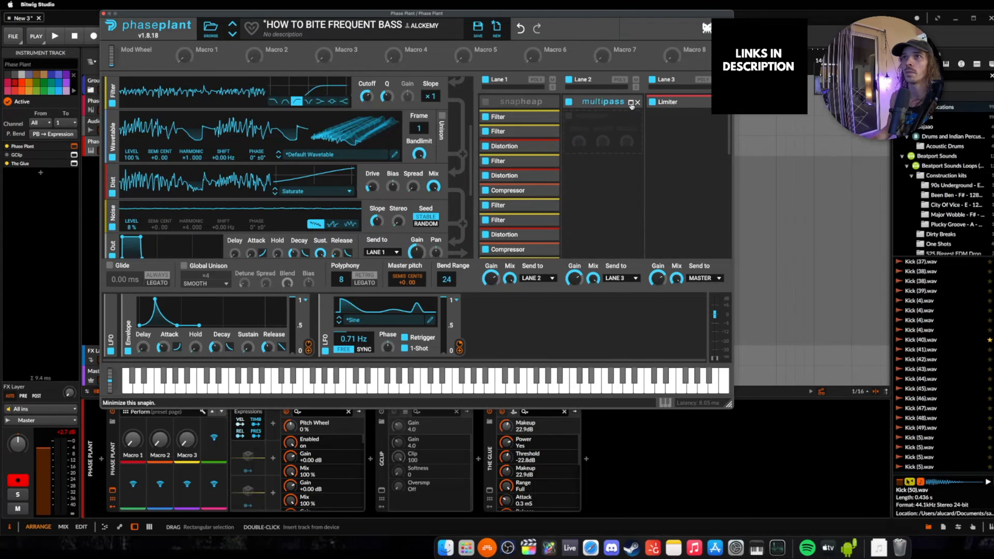